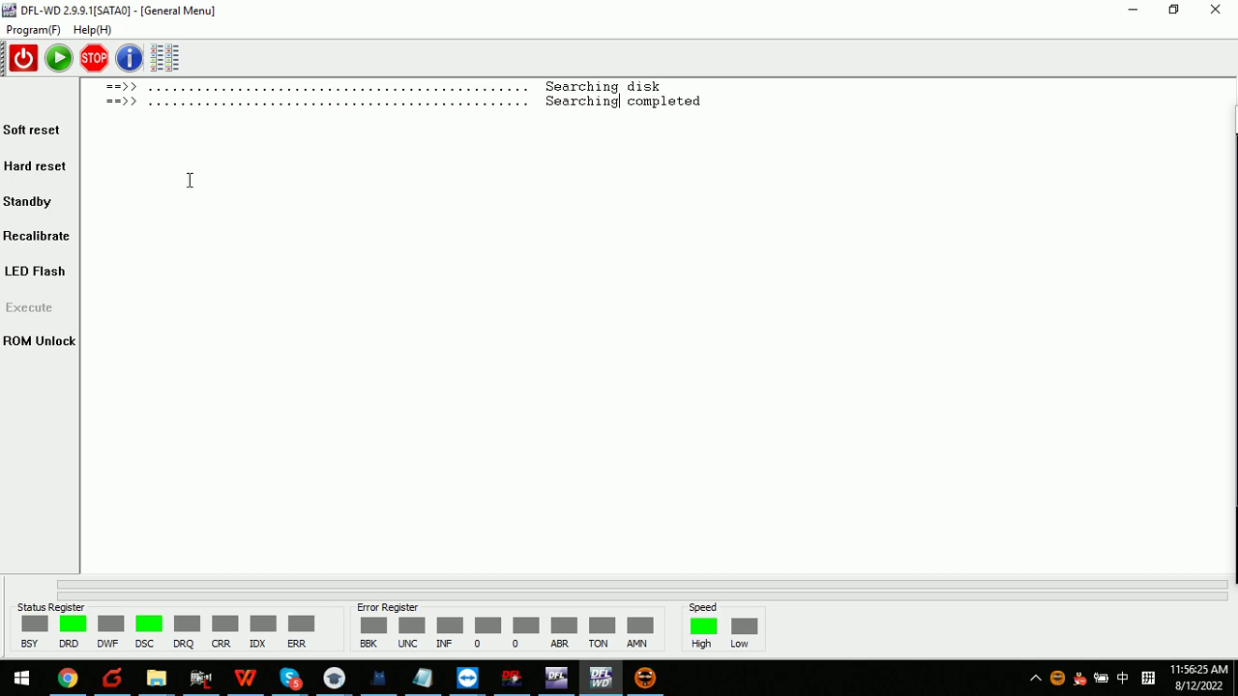
- Open the WD mode and family dialog once the disk search has finished
{"action": "left_click", "coordinate": [58, 64]}
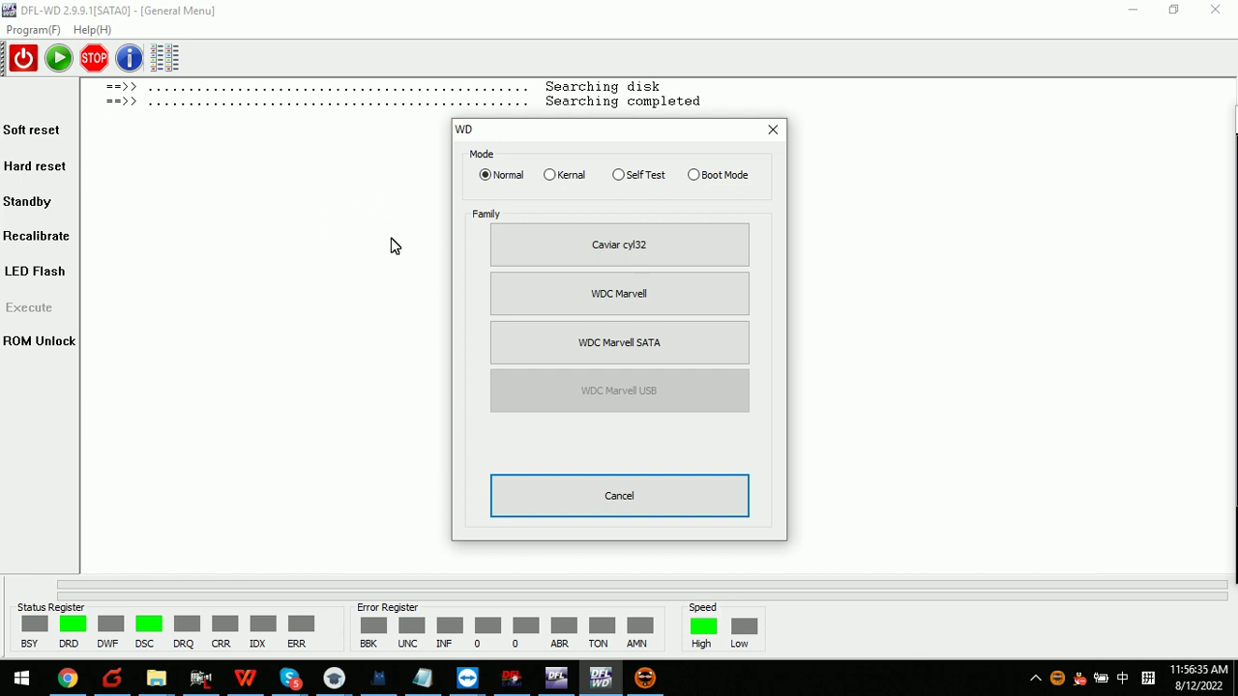
- Choose WDC Marvell, auto-read factory info (WD60EFRX-68L0BN1, firmware 82.00A82, SPT 471) and accept it
{"action": "left_click", "coordinate": [633, 298]}
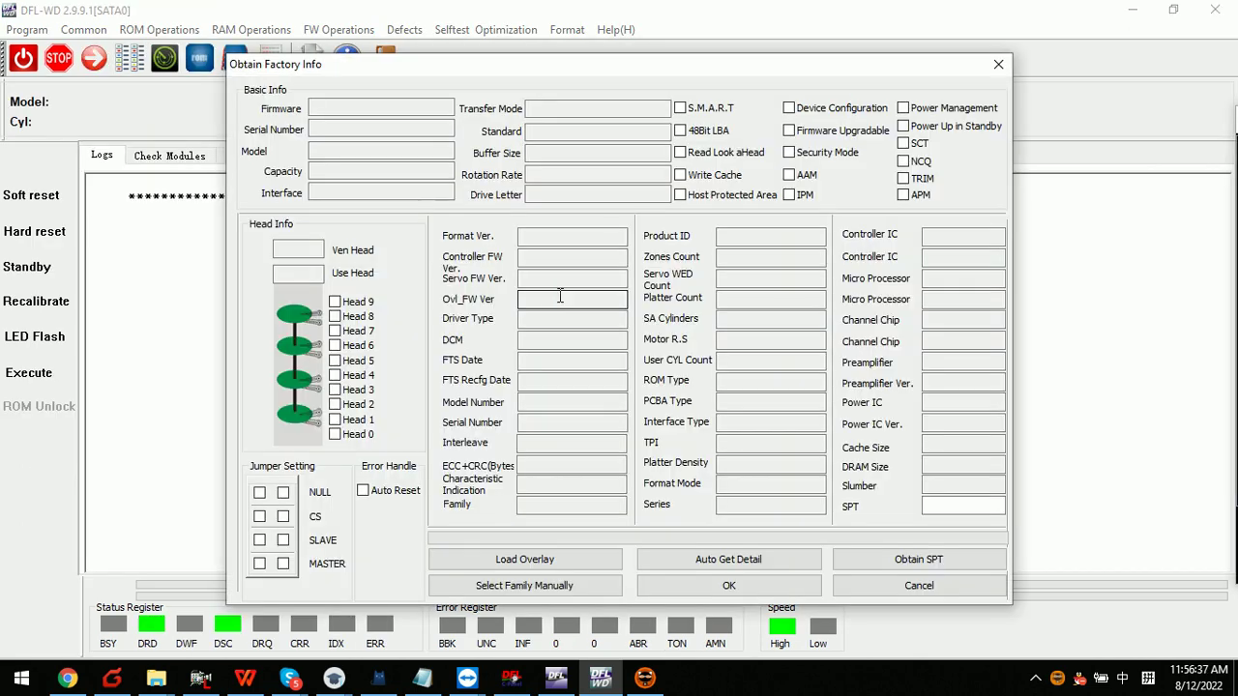
{"action": "left_click", "coordinate": [735, 555]}
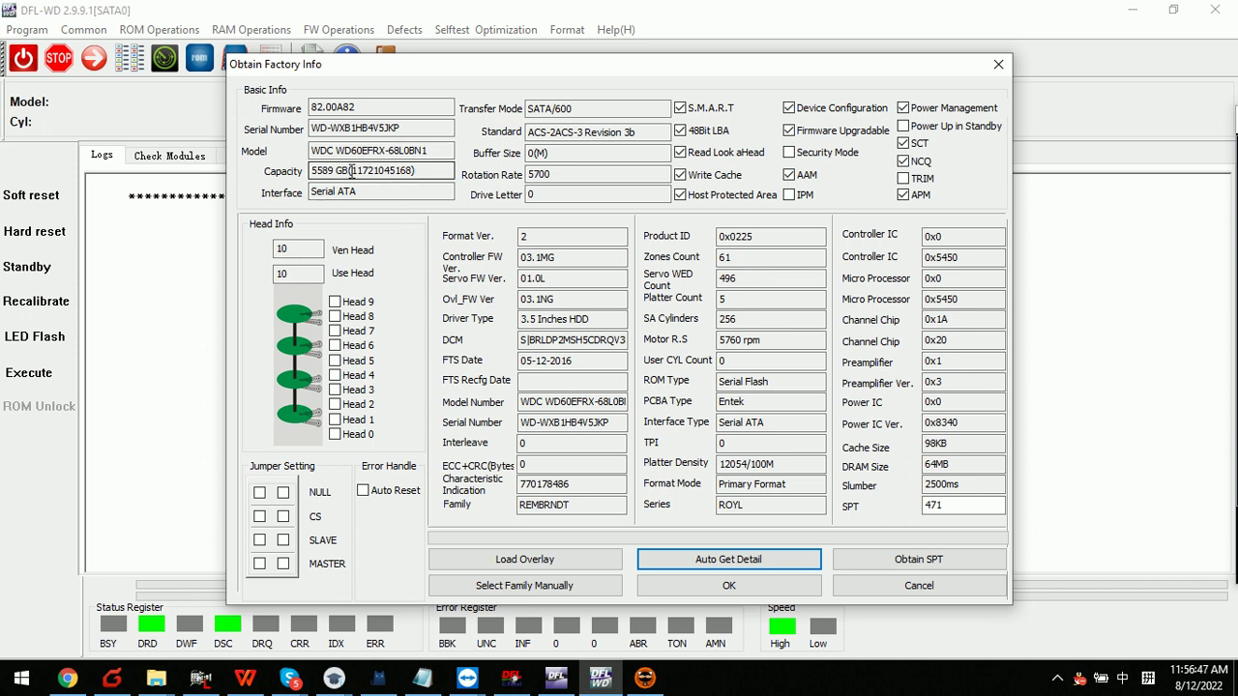
{"action": "double_click", "coordinate": [926, 505]}
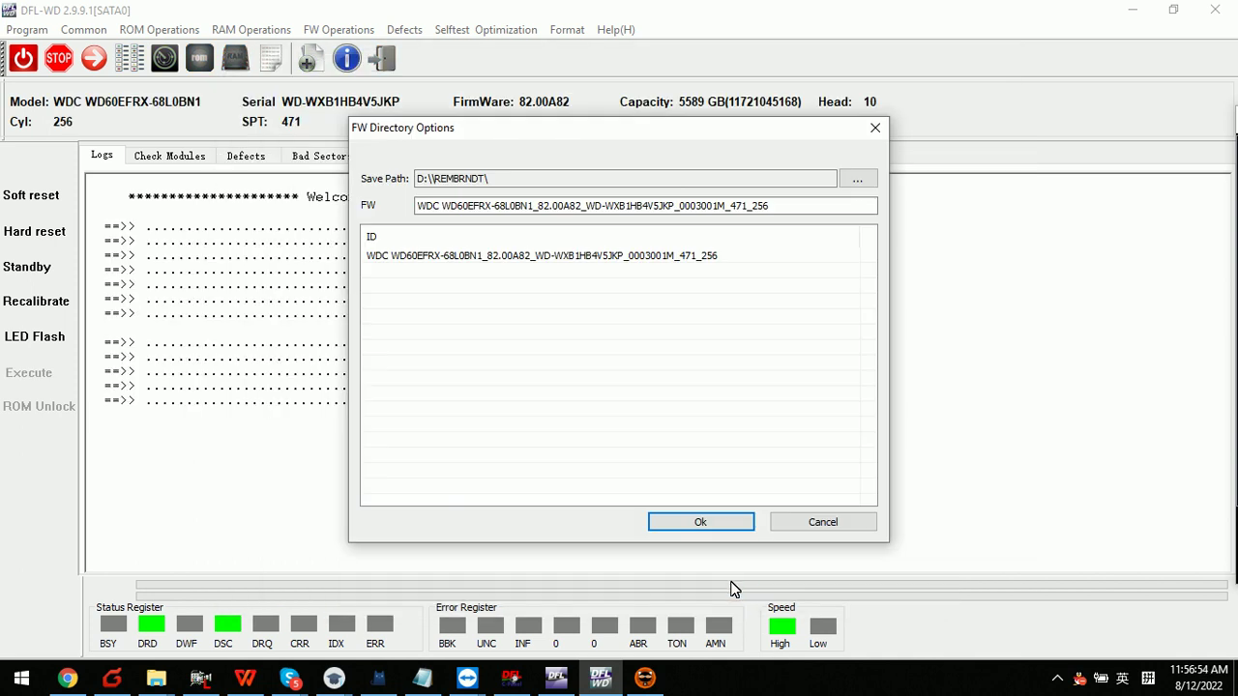
{"action": "left_click", "coordinate": [730, 586]}
- Confirm the FW Directory Options so the firmware is initialised and saved to disk
{"action": "left_click", "coordinate": [730, 518]}
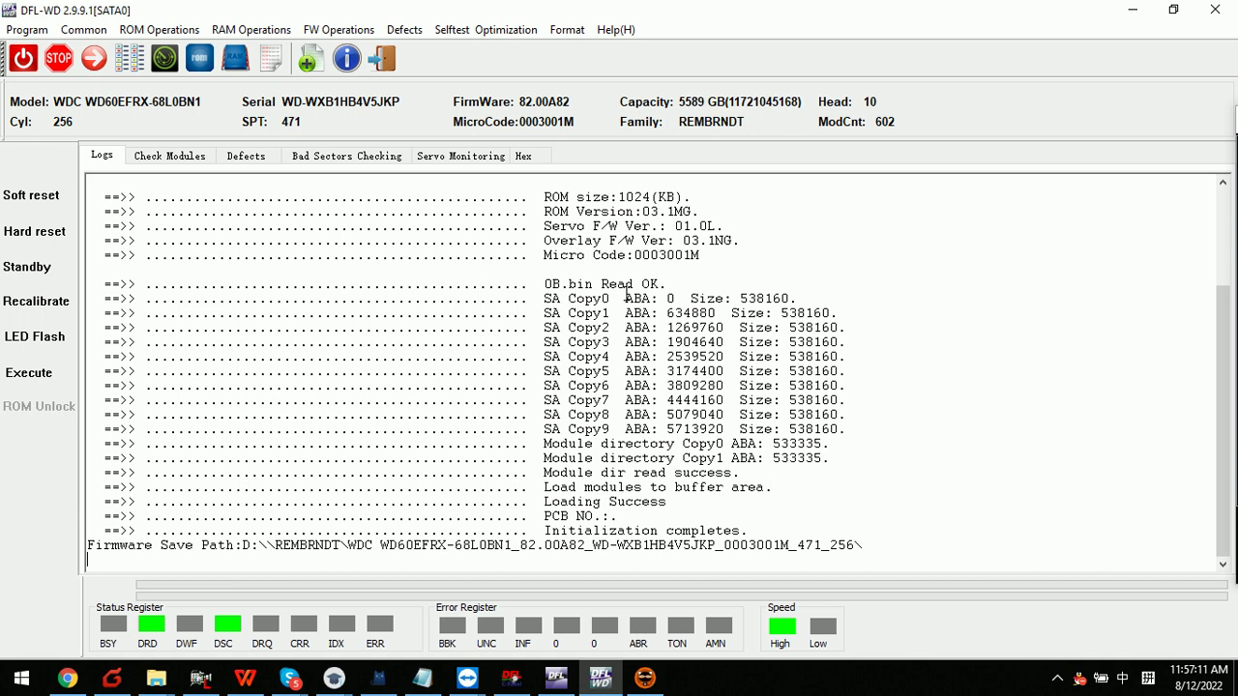
{"action": "scroll", "coordinate": [656, 356], "scroll_direction": "up", "scroll_amount": 4}
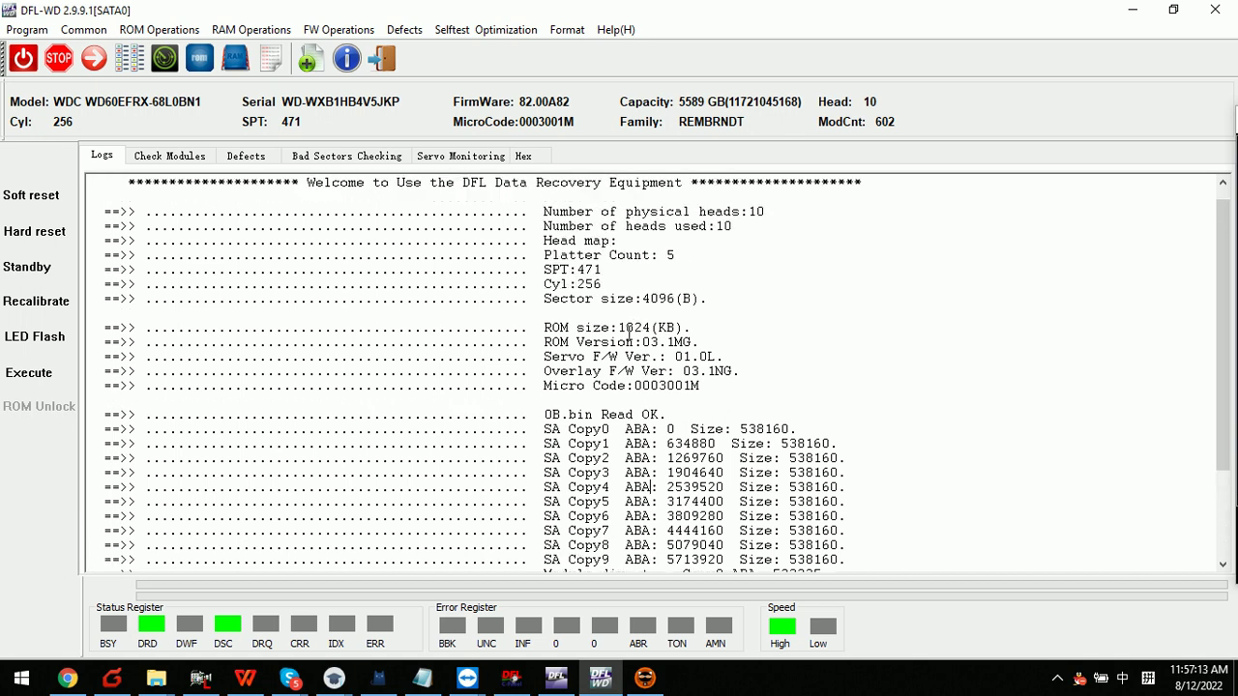
{"action": "scroll", "coordinate": [387, 290], "scroll_direction": "down", "scroll_amount": 2}
- Show the Check Modules table sorted by Module ID in ascending order
{"action": "left_click", "coordinate": [171, 156]}
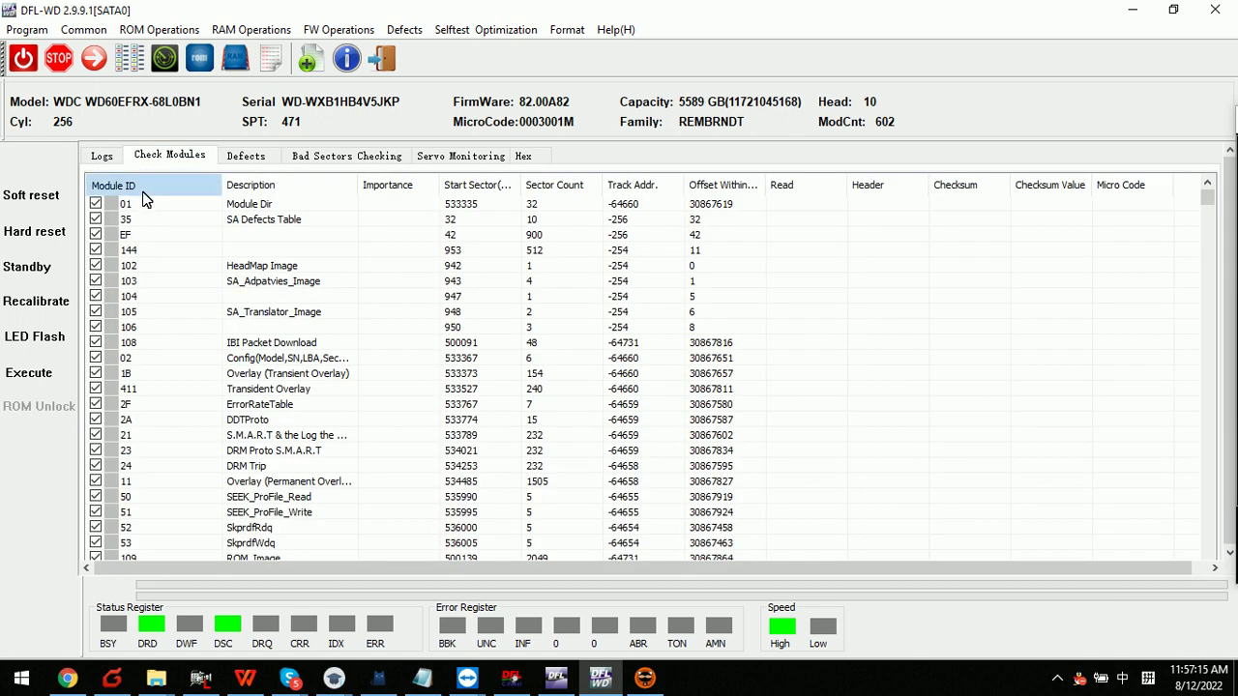
{"action": "left_click", "coordinate": [145, 185]}
{"action": "left_click", "coordinate": [143, 186]}
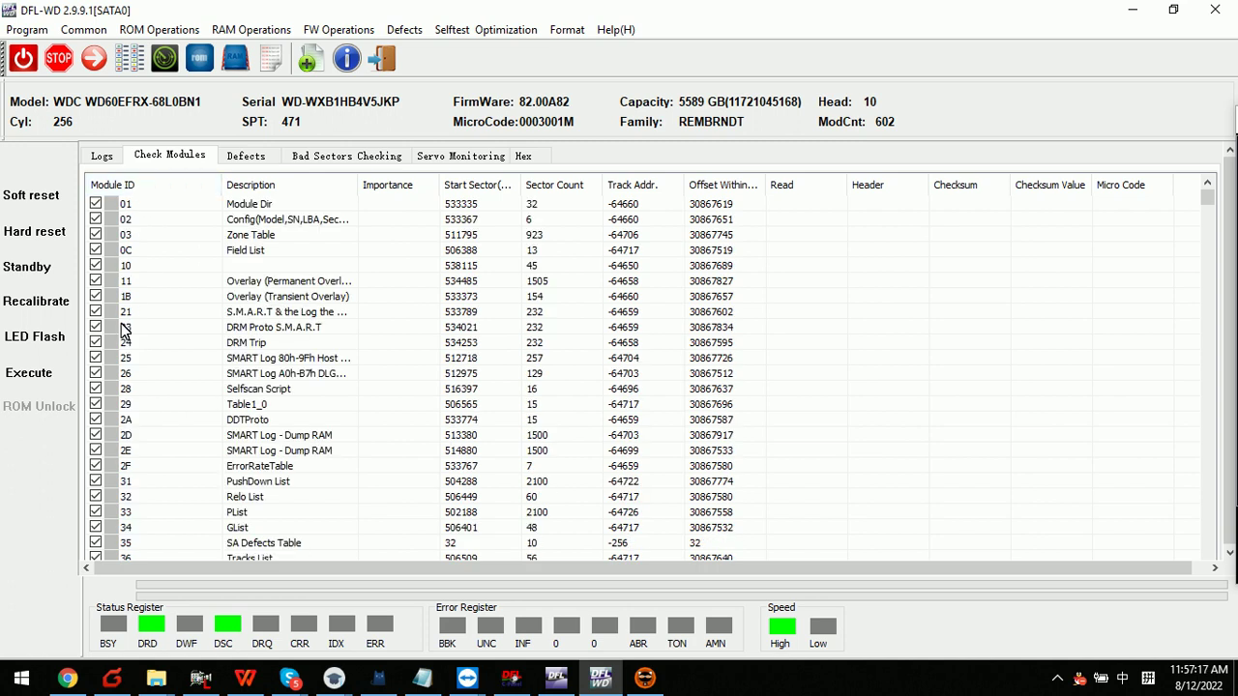
{"action": "scroll", "coordinate": [166, 406], "scroll_direction": "down", "scroll_amount": 5}
{"action": "scroll", "coordinate": [175, 431], "scroll_direction": "up", "scroll_amount": 4}
{"action": "scroll", "coordinate": [175, 431], "scroll_direction": "up", "scroll_amount": 1}
{"action": "left_click", "coordinate": [27, 30]}
- Open the firmware folder and inspect Modules (601 .rpm files) and ROM (0B.bin, 20B.bin)
{"action": "left_click", "coordinate": [59, 74]}
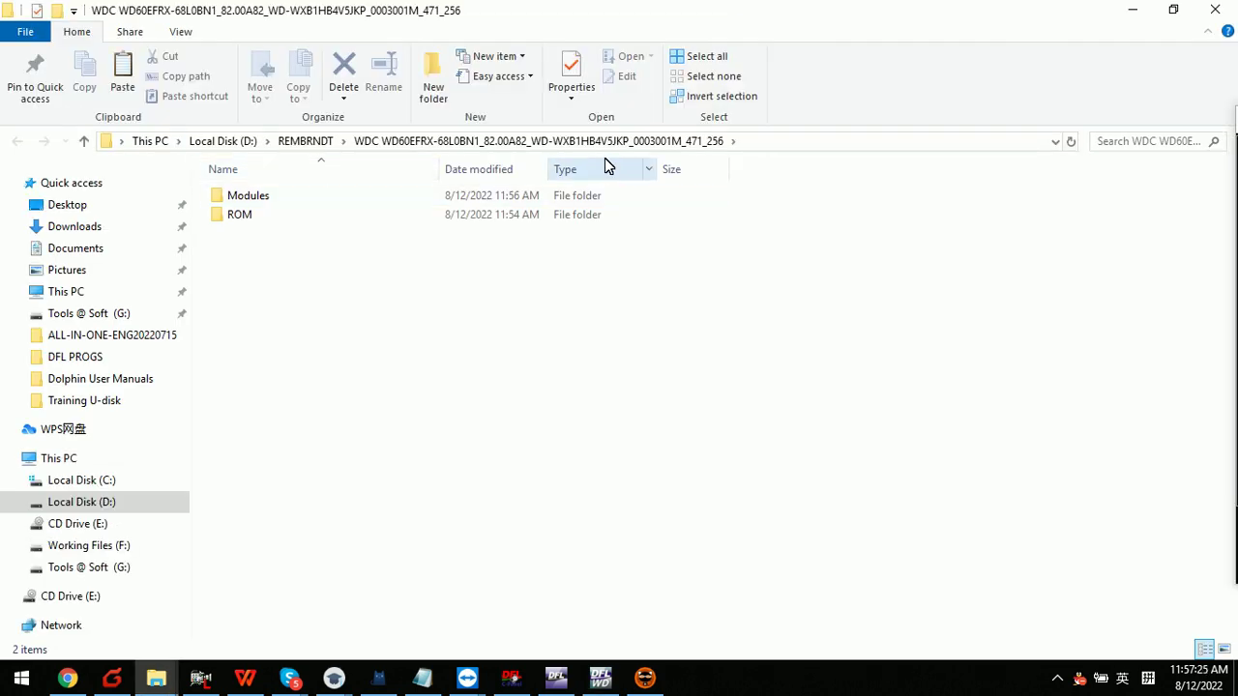
{"action": "double_click", "coordinate": [273, 198]}
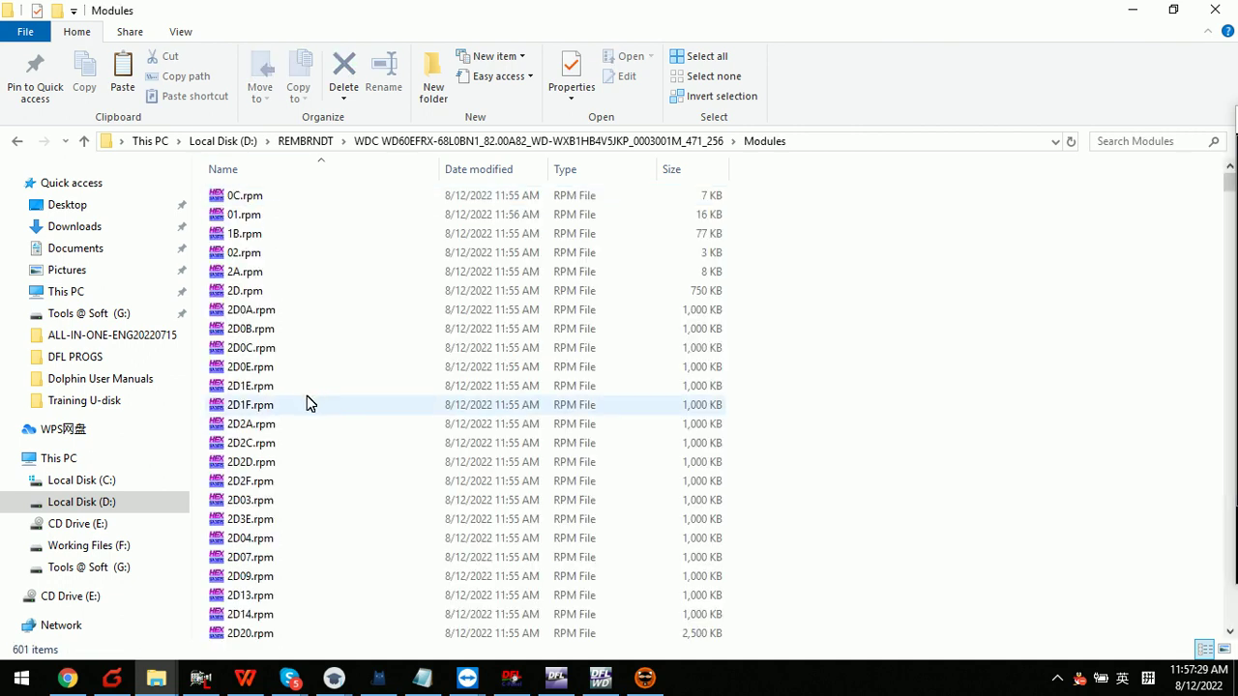
{"action": "scroll", "coordinate": [307, 395], "scroll_direction": "down", "scroll_amount": 8}
{"action": "scroll", "coordinate": [305, 407], "scroll_direction": "down", "scroll_amount": 15}
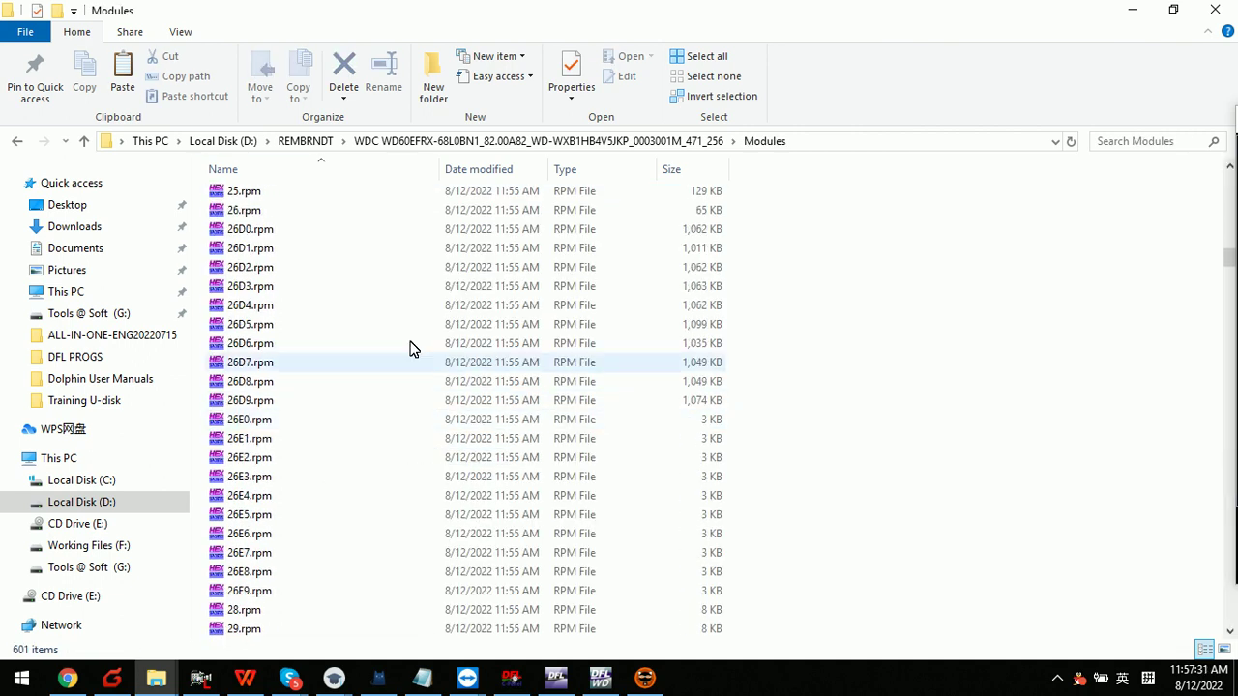
{"action": "left_click", "coordinate": [589, 143]}
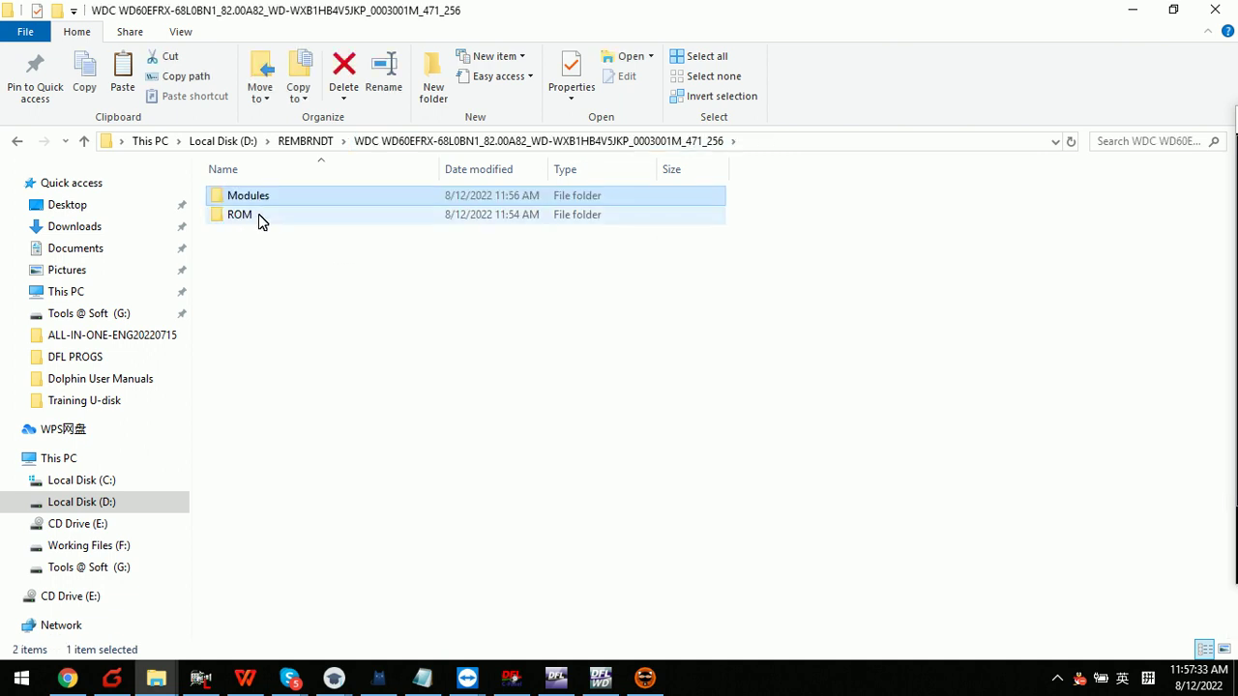
{"action": "left_click", "coordinate": [258, 214]}
{"action": "double_click", "coordinate": [258, 214]}
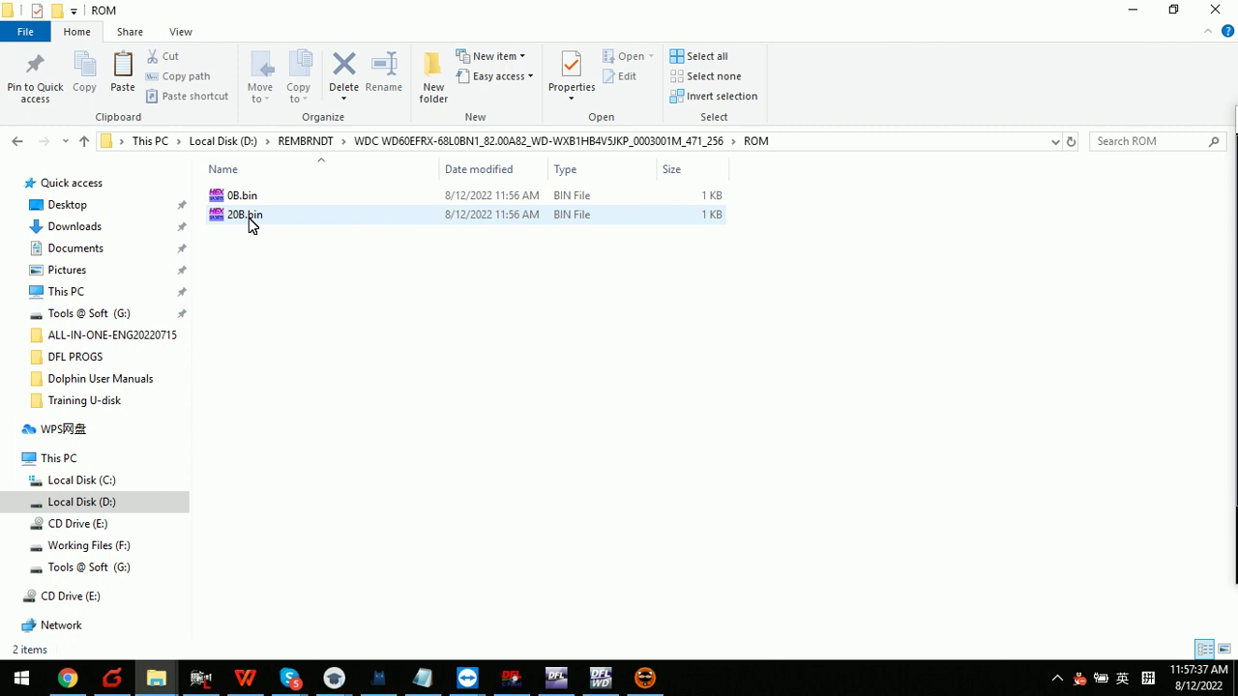
{"action": "left_click", "coordinate": [561, 143]}
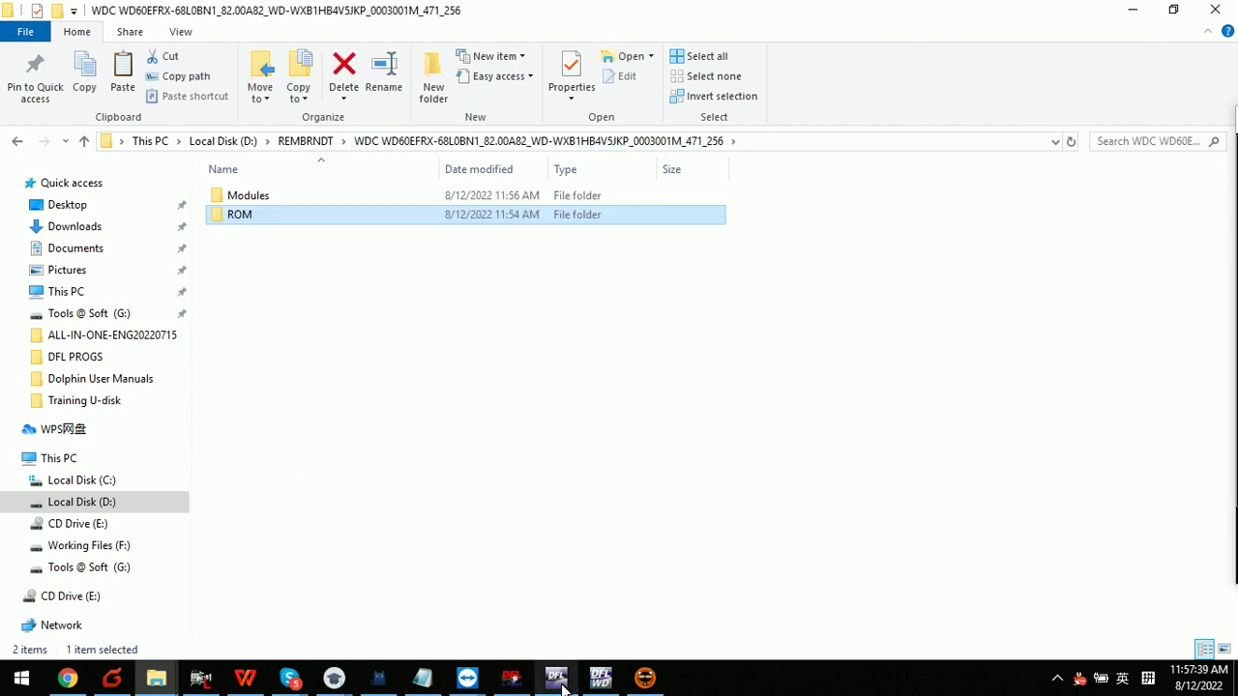
- Bring DFL-WD forward, start Read ROM (ATA), then cancel its save prompt
{"action": "mouse_move", "coordinate": [591, 686]}
{"action": "left_click", "coordinate": [599, 600]}
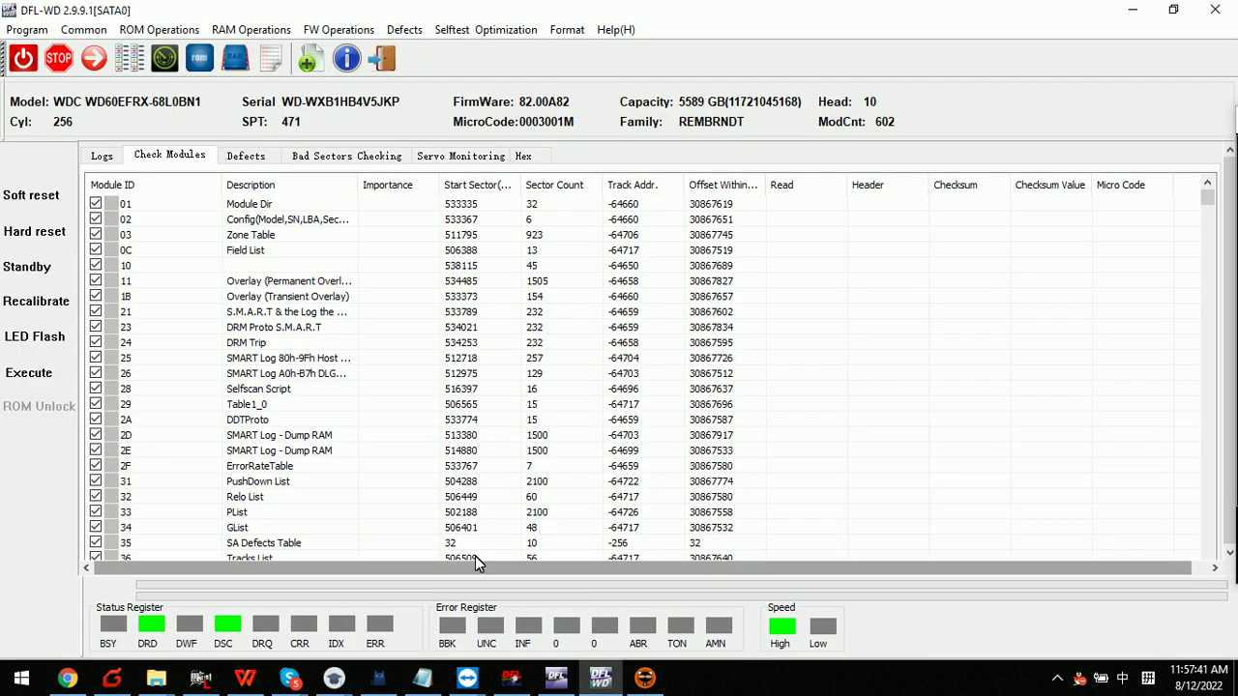
{"action": "left_click", "coordinate": [157, 29]}
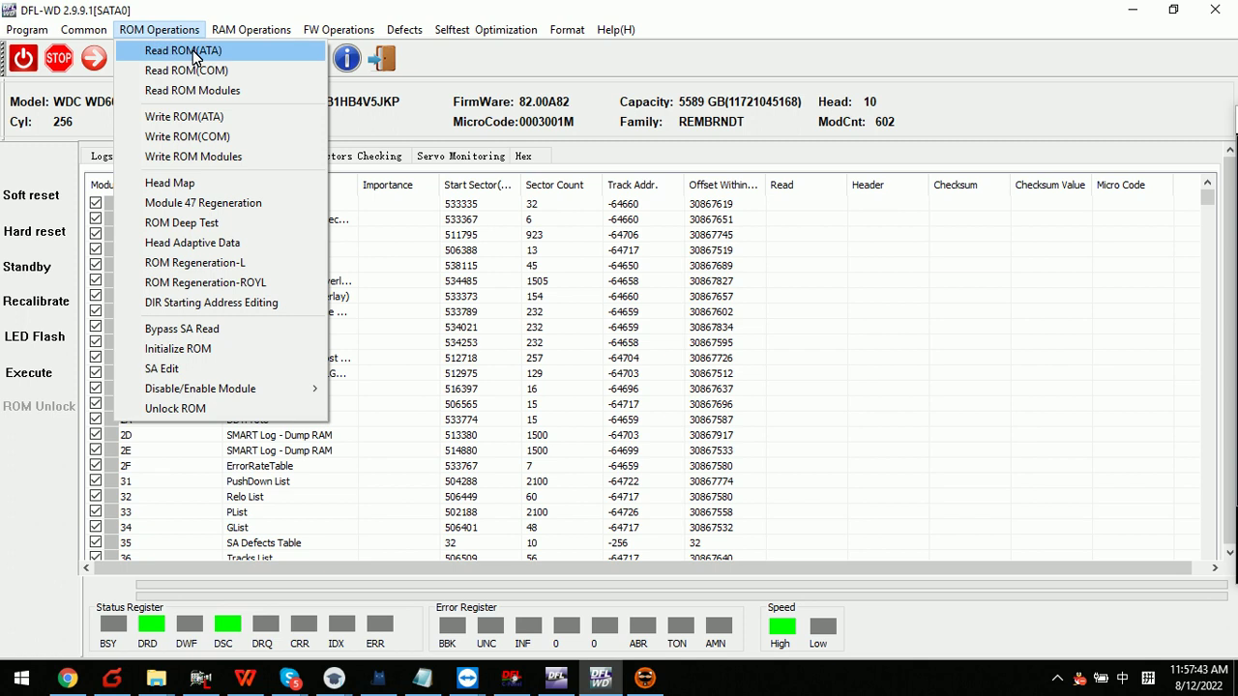
{"action": "left_click", "coordinate": [160, 46]}
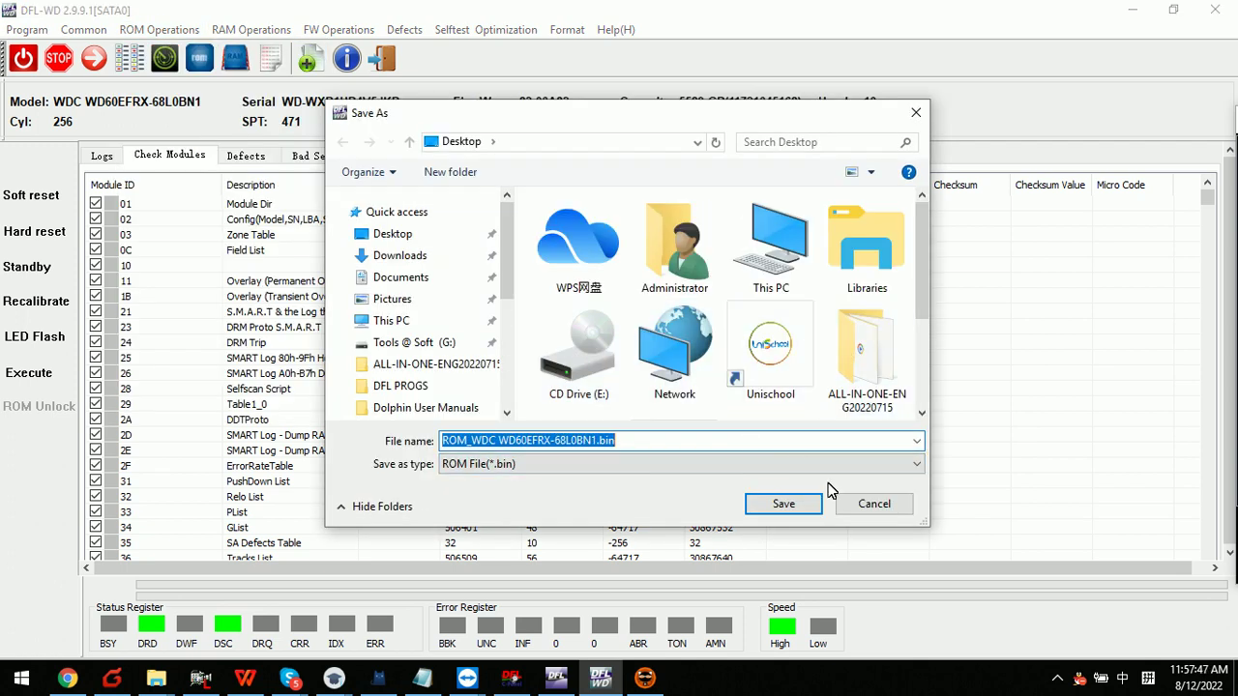
{"action": "left_click", "coordinate": [895, 506]}
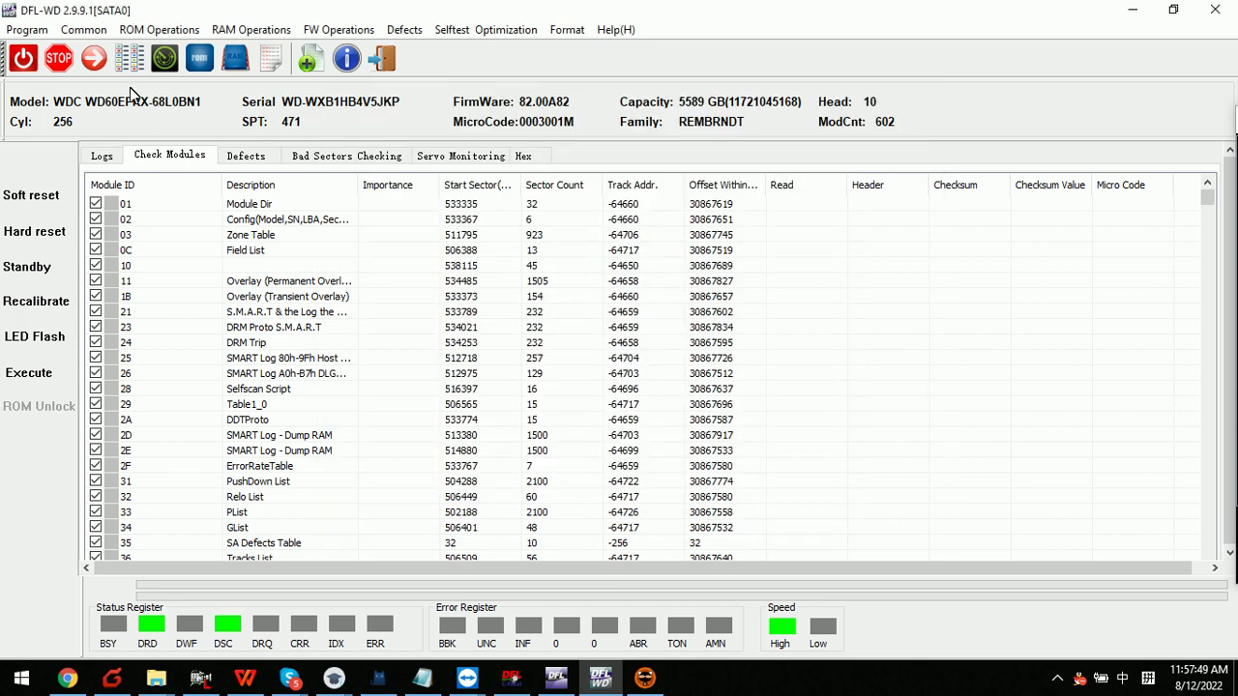
- Copy the firmware folder's full path from Explorer's address bar, then close Explorer
{"action": "left_click", "coordinate": [27, 30]}
{"action": "left_click", "coordinate": [64, 77]}
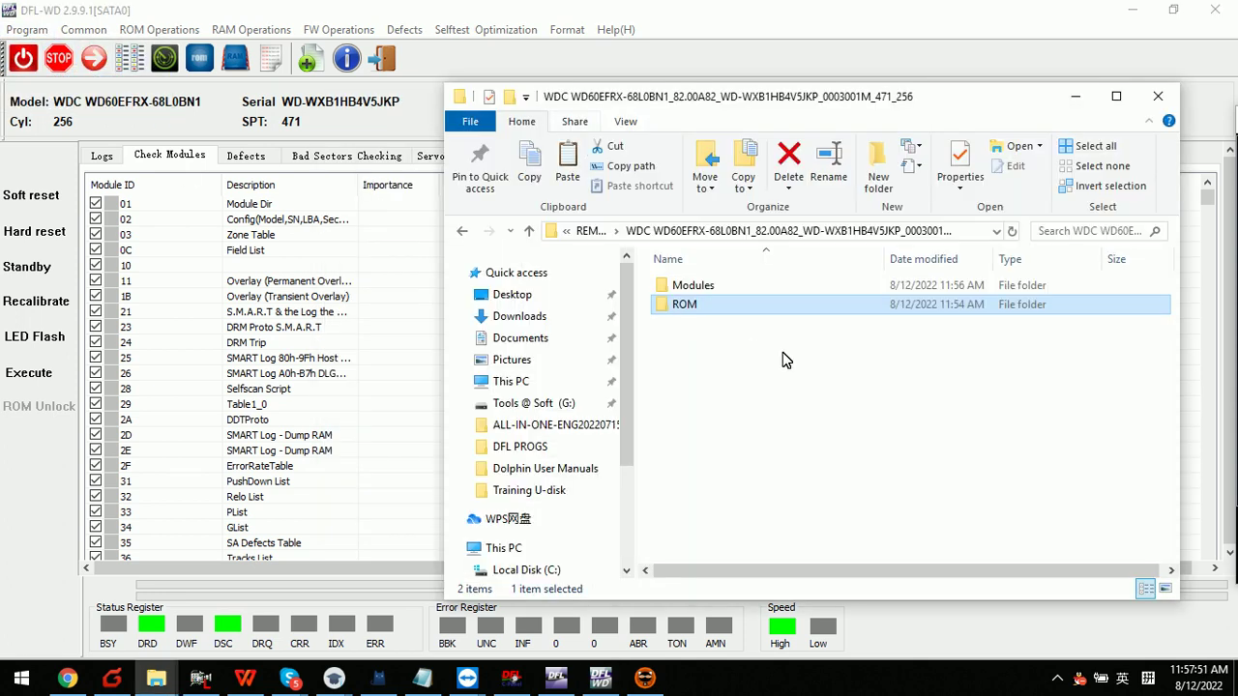
{"action": "left_click", "coordinate": [847, 231]}
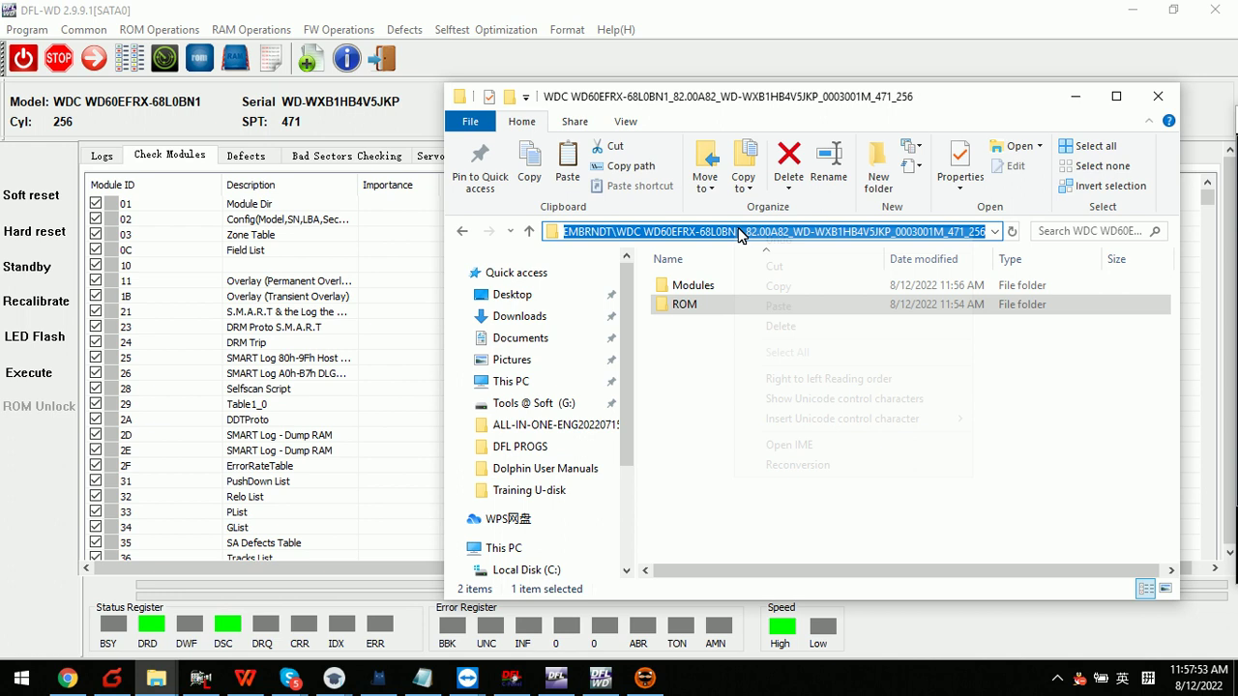
{"action": "right_click", "coordinate": [735, 229]}
{"action": "left_click", "coordinate": [785, 286]}
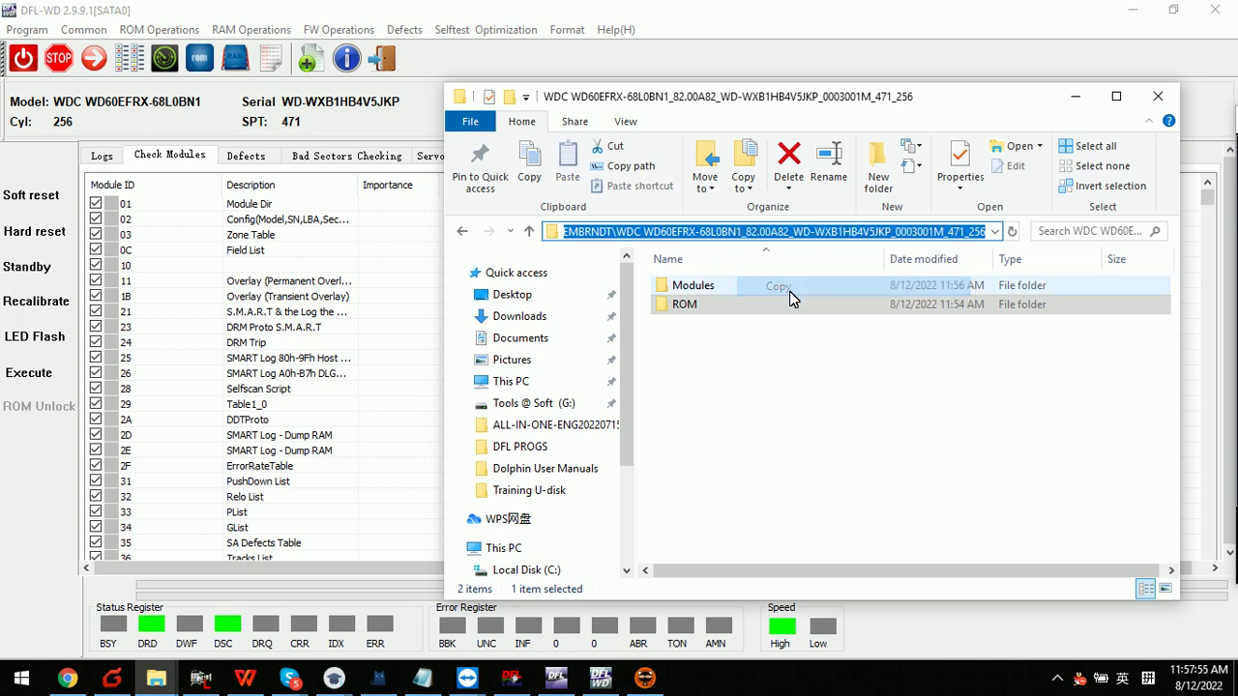
{"action": "left_click", "coordinate": [1157, 96]}
- Save the ROM backup as ROM_WDC WD60EFRX-68L0BN1.bin in the pasted folder's ROM subfolder
{"action": "left_click", "coordinate": [177, 30]}
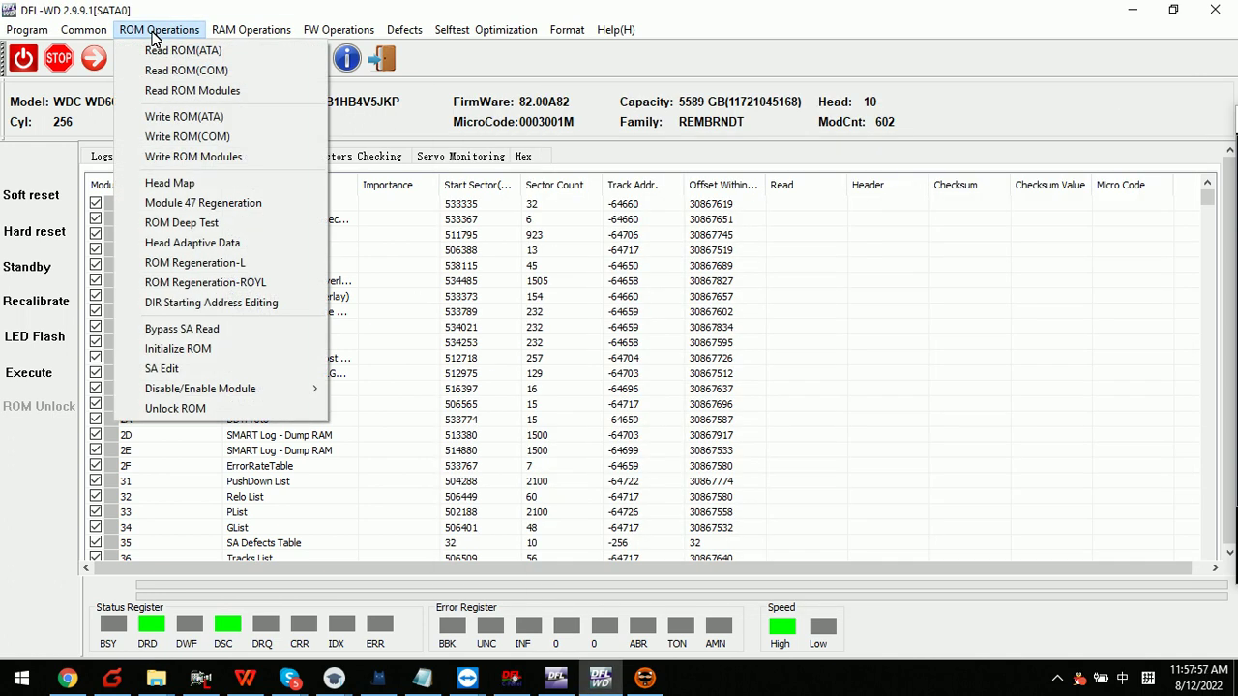
{"action": "left_click", "coordinate": [198, 56]}
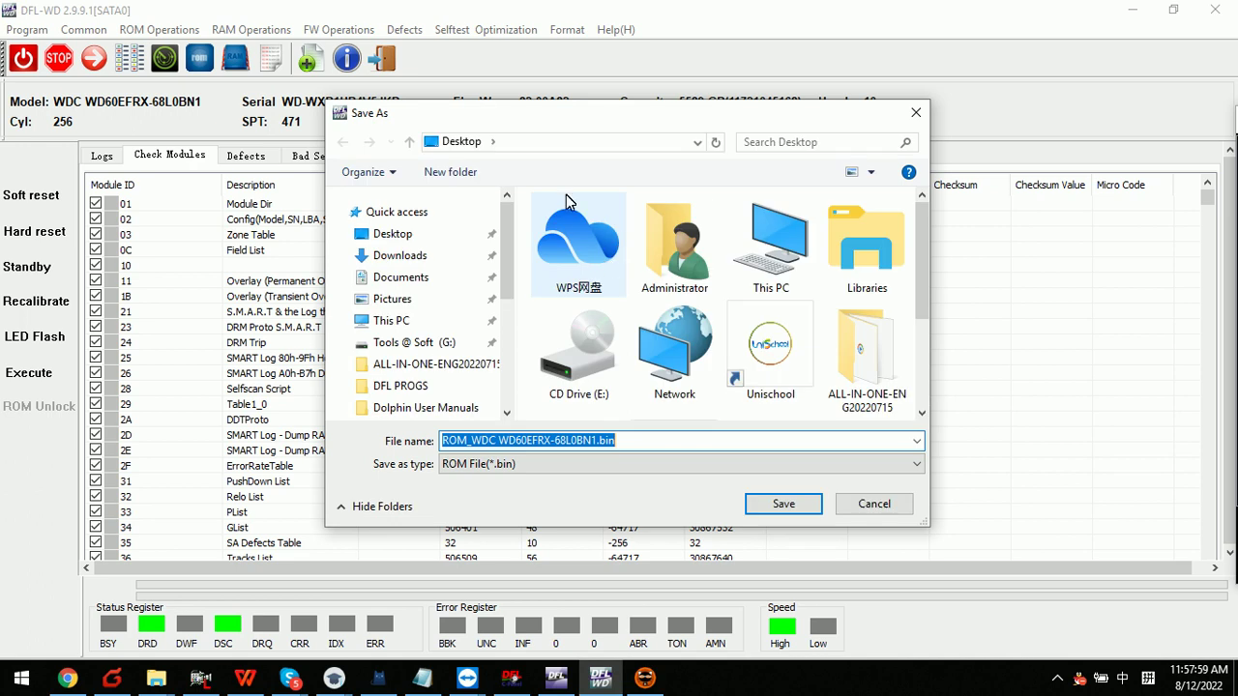
{"action": "left_click", "coordinate": [559, 141]}
{"action": "key", "text": "ctrl+v"}
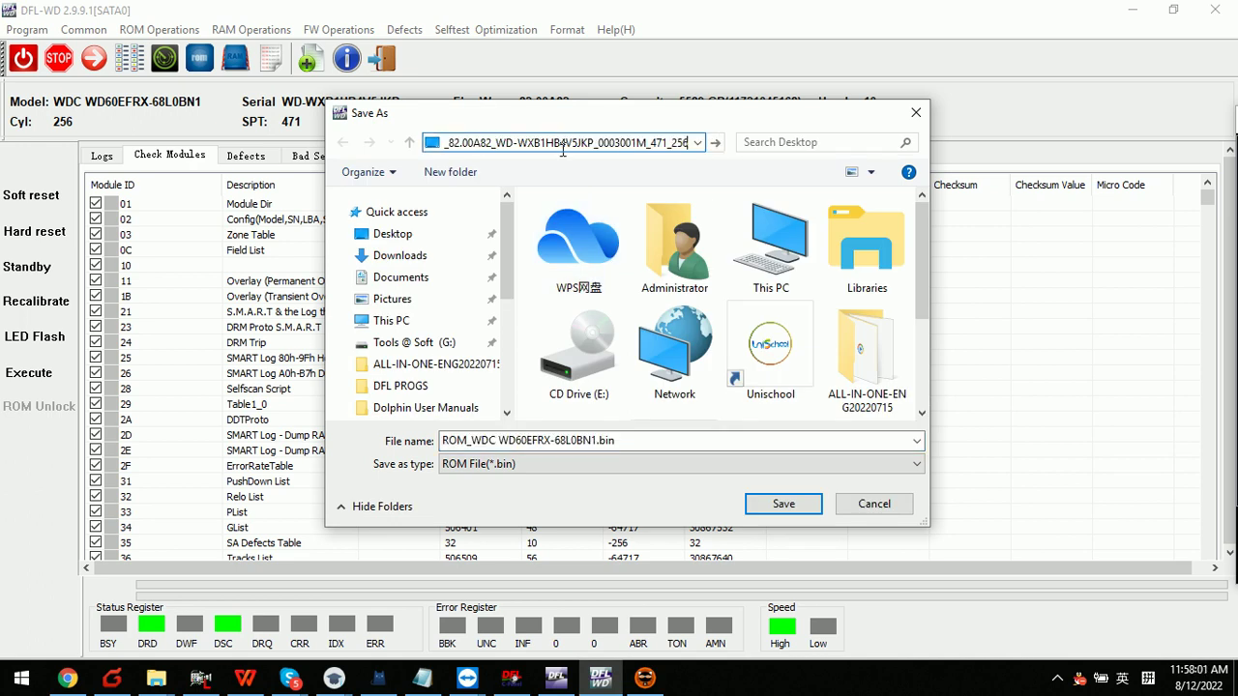
{"action": "left_click", "coordinate": [715, 143]}
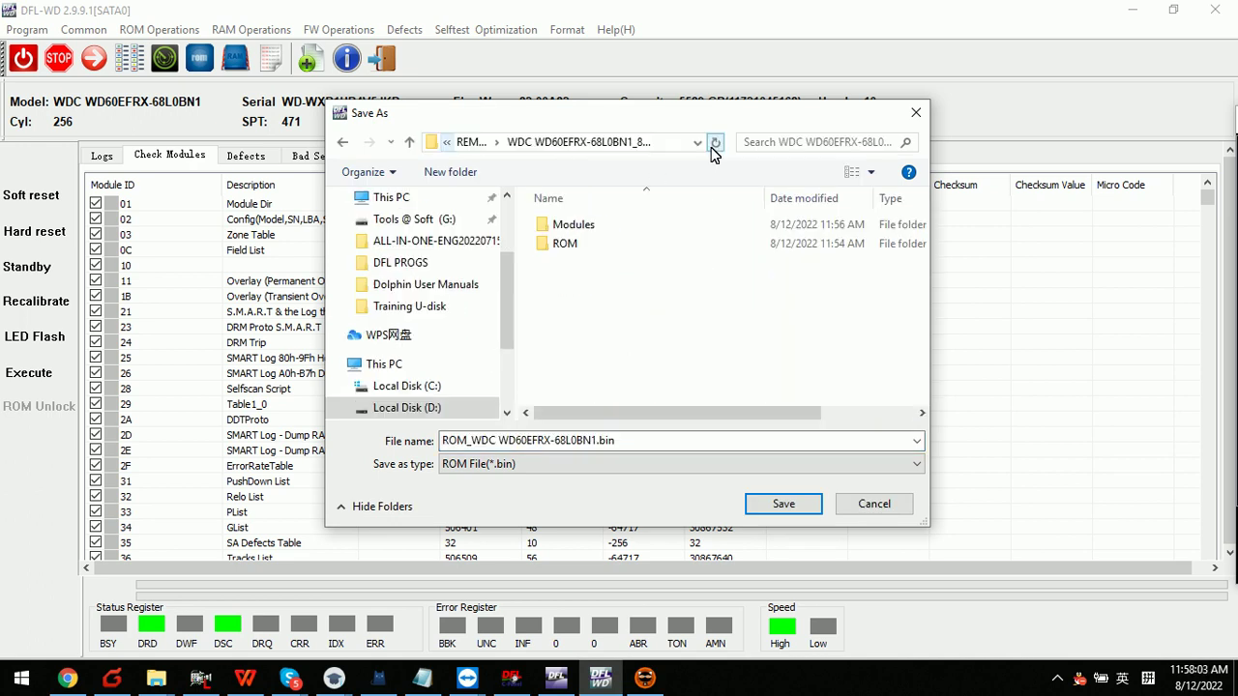
{"action": "double_click", "coordinate": [567, 244]}
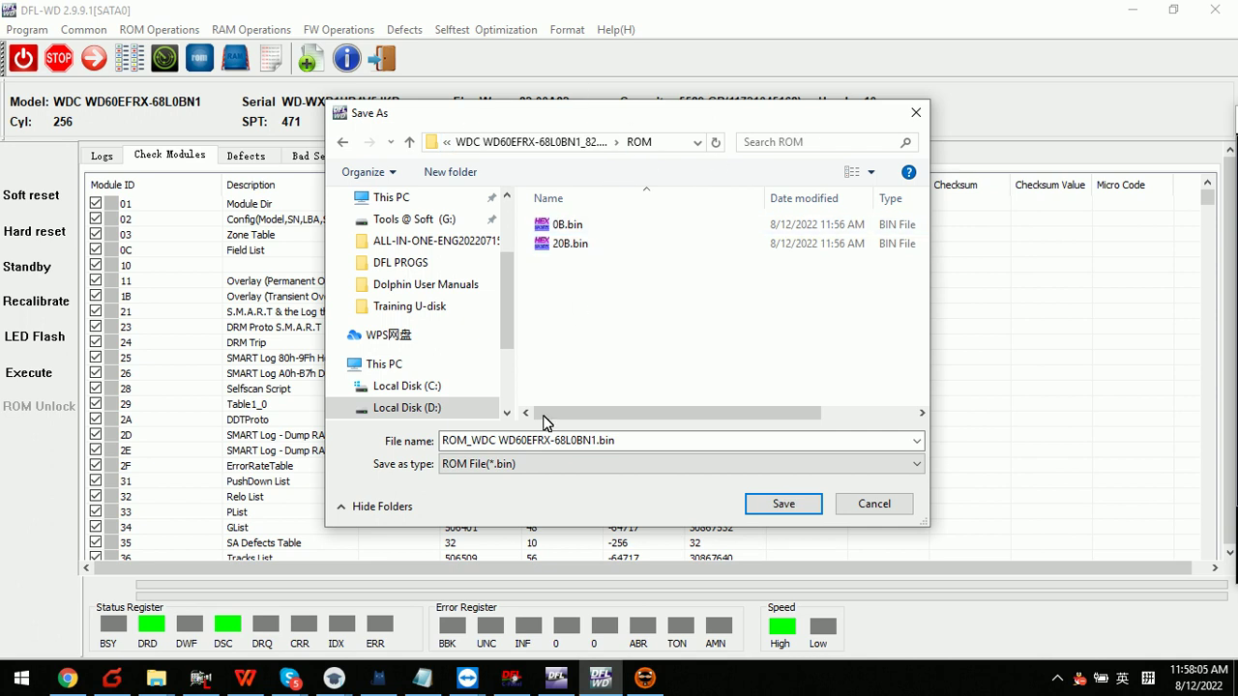
{"action": "left_click", "coordinate": [787, 505]}
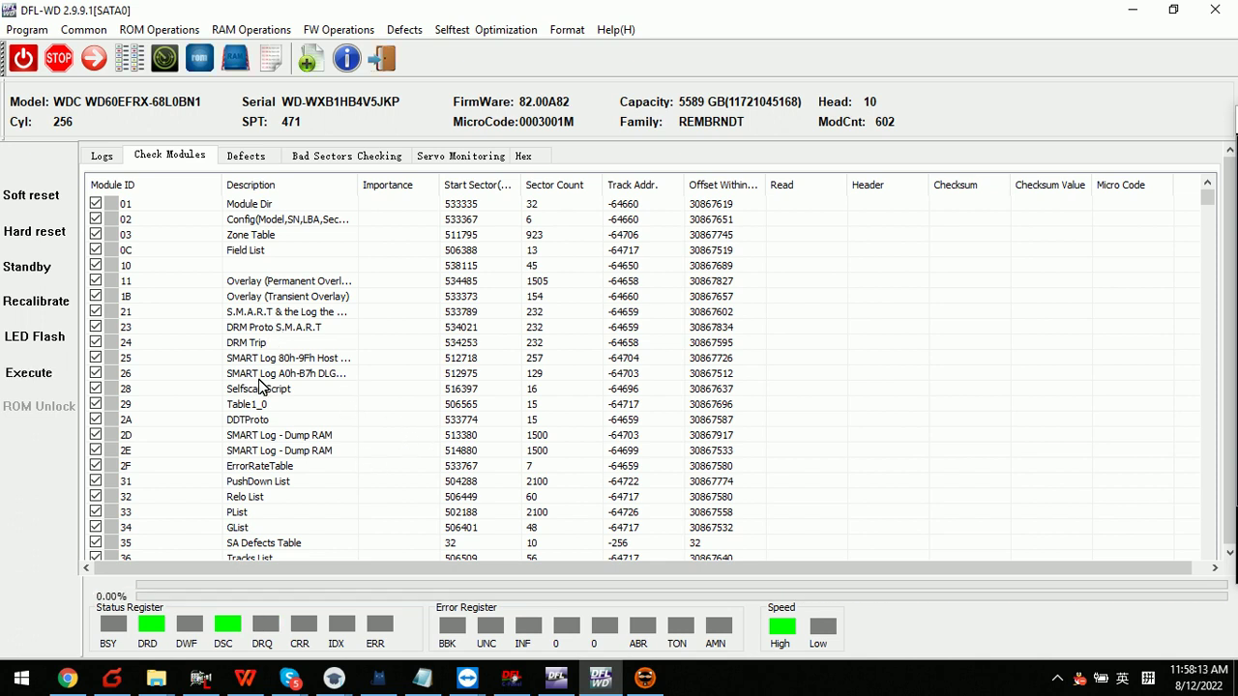
- Open module 02 in Module Editing and browse its hex data down to offset 7C0
{"action": "left_click", "coordinate": [202, 264]}
{"action": "double_click", "coordinate": [164, 223]}
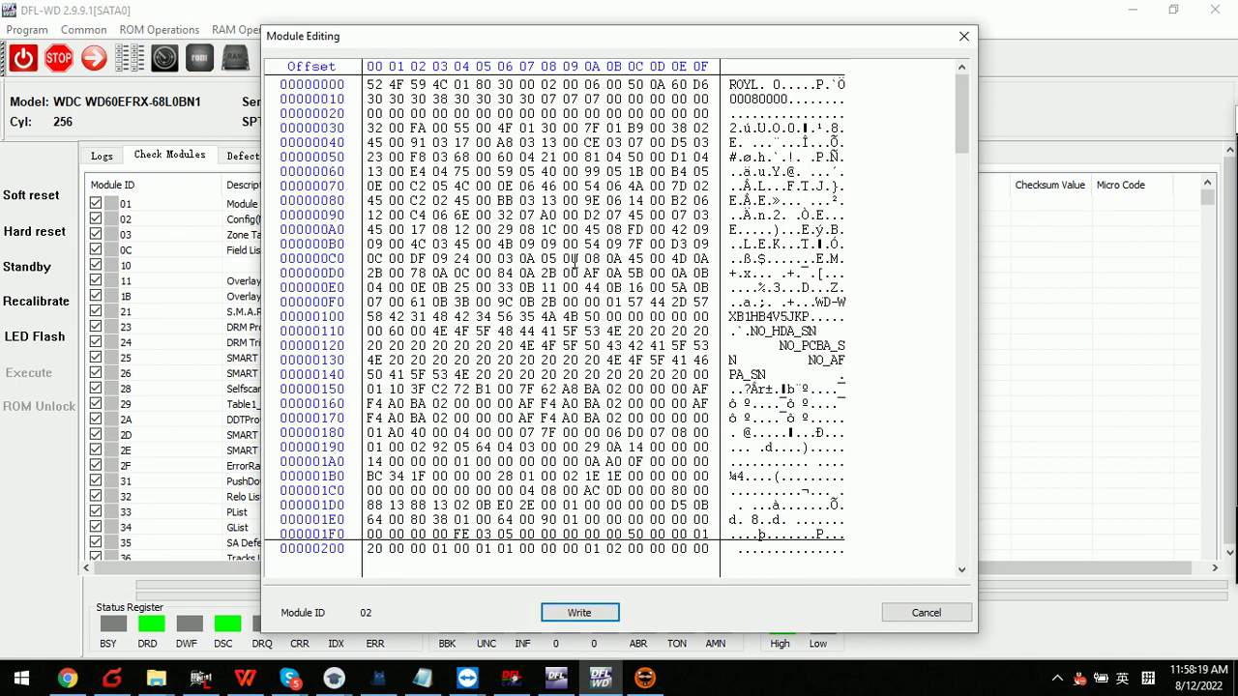
{"action": "left_click_drag", "start_coordinate": [561, 46], "coordinate": [499, 57]}
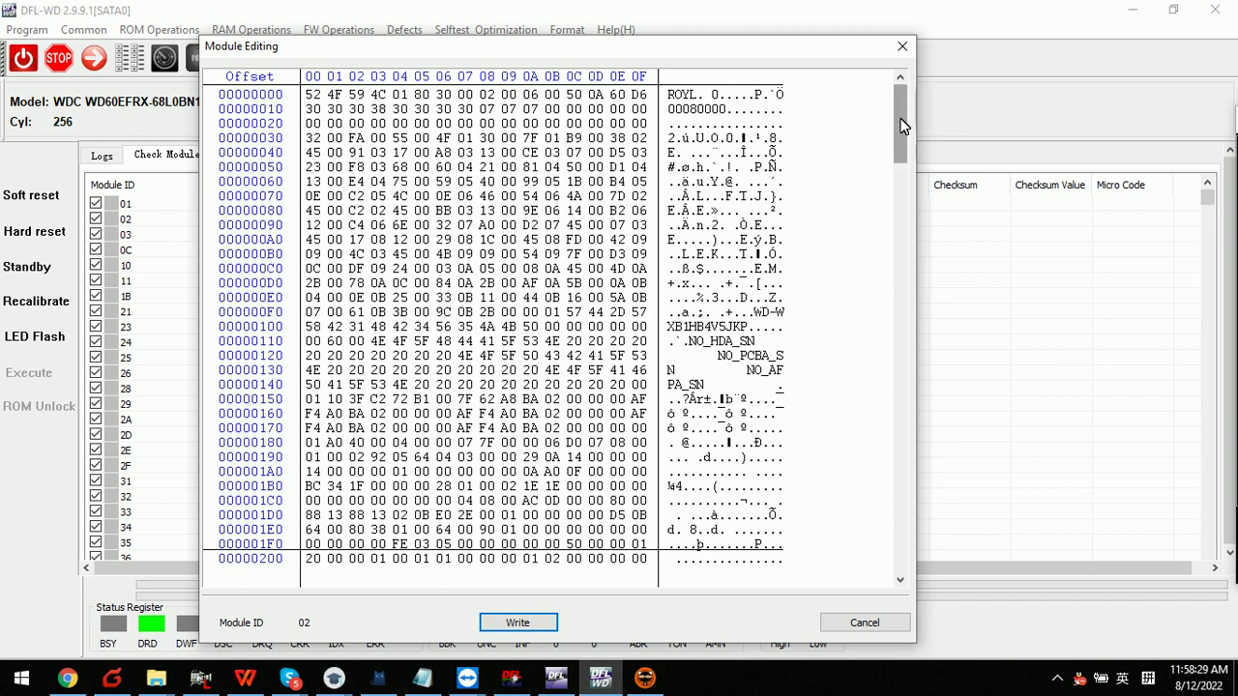
{"action": "left_click_drag", "start_coordinate": [899, 126], "coordinate": [910, 359]}
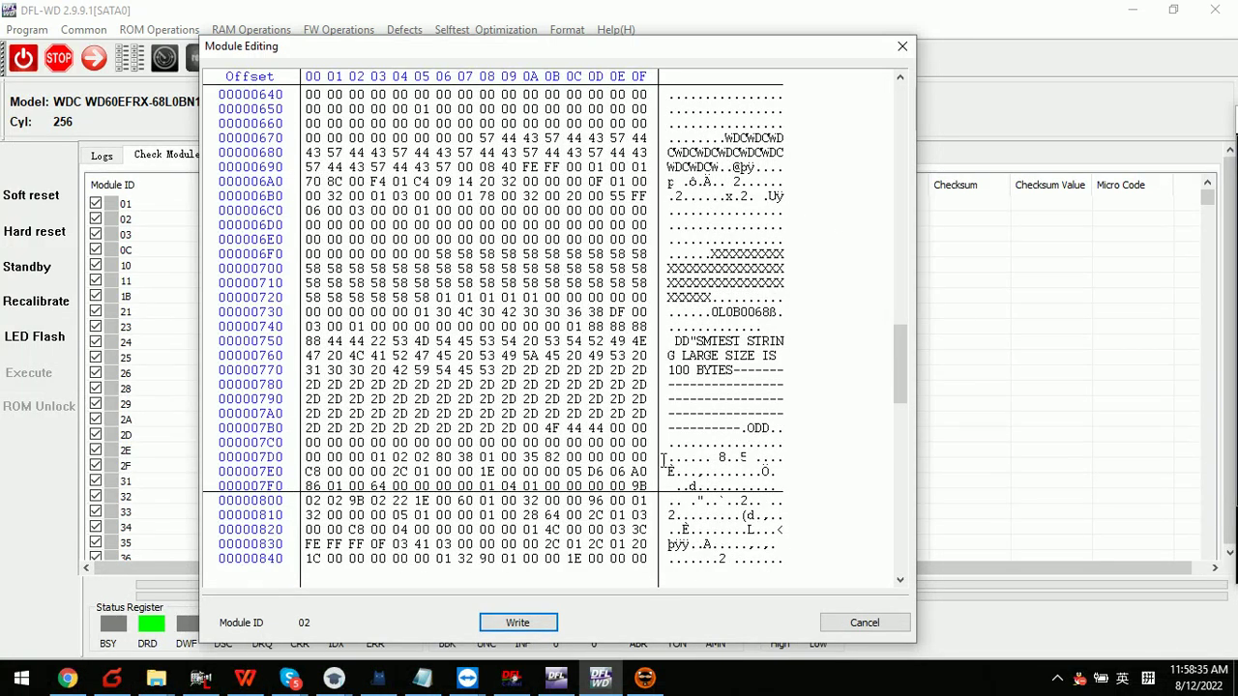
{"action": "scroll", "coordinate": [664, 461], "scroll_direction": "down", "scroll_amount": 1}
{"action": "left_click", "coordinate": [527, 399]}
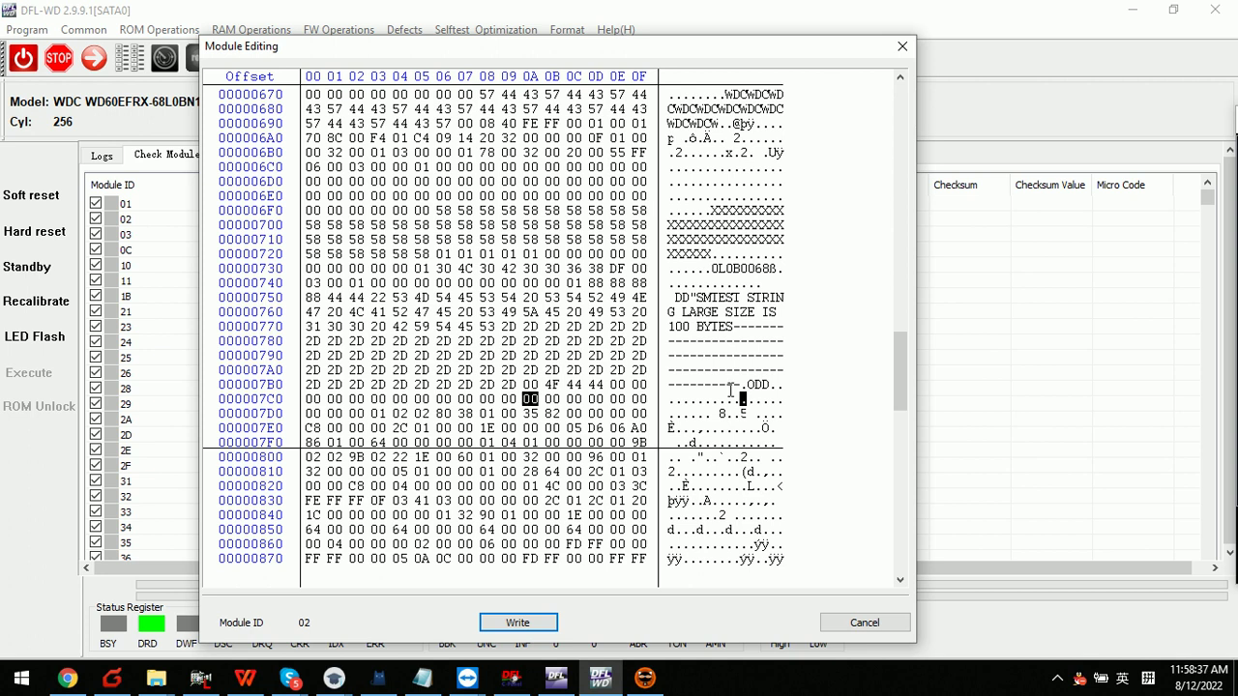
{"action": "left_click", "coordinate": [312, 399]}
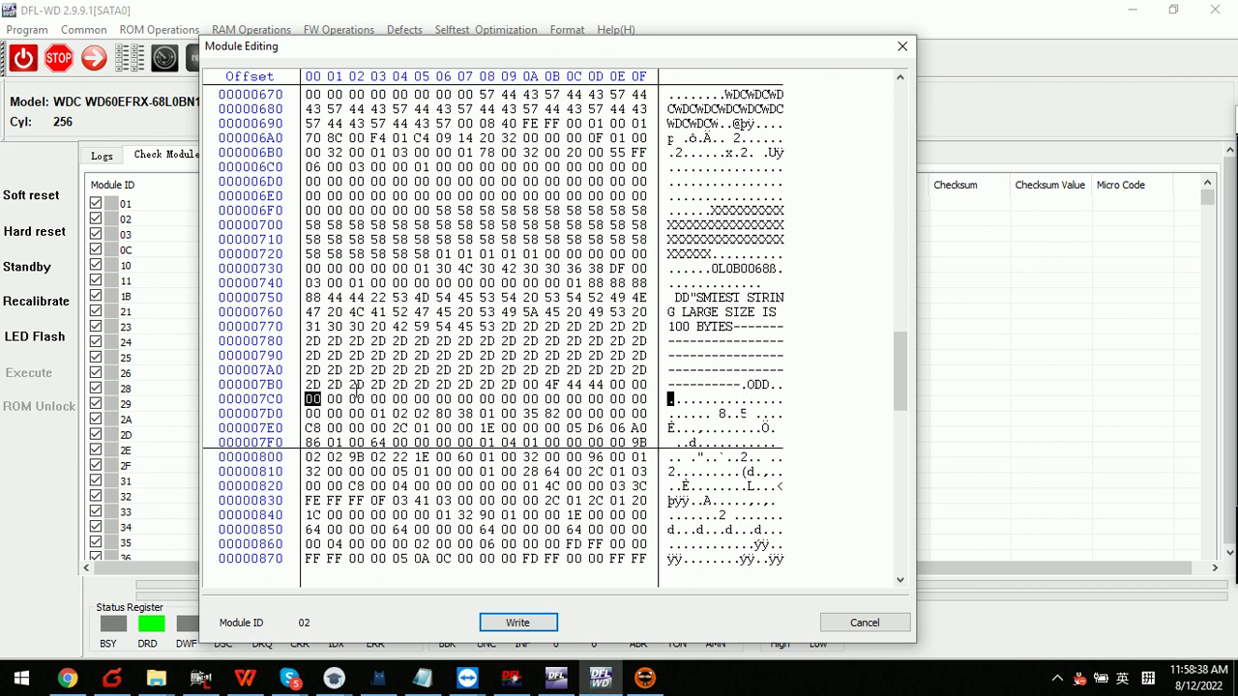
- Close the hex editor without writing and run Slow Init. Fix(1) using the ID method
{"action": "left_click", "coordinate": [902, 51]}
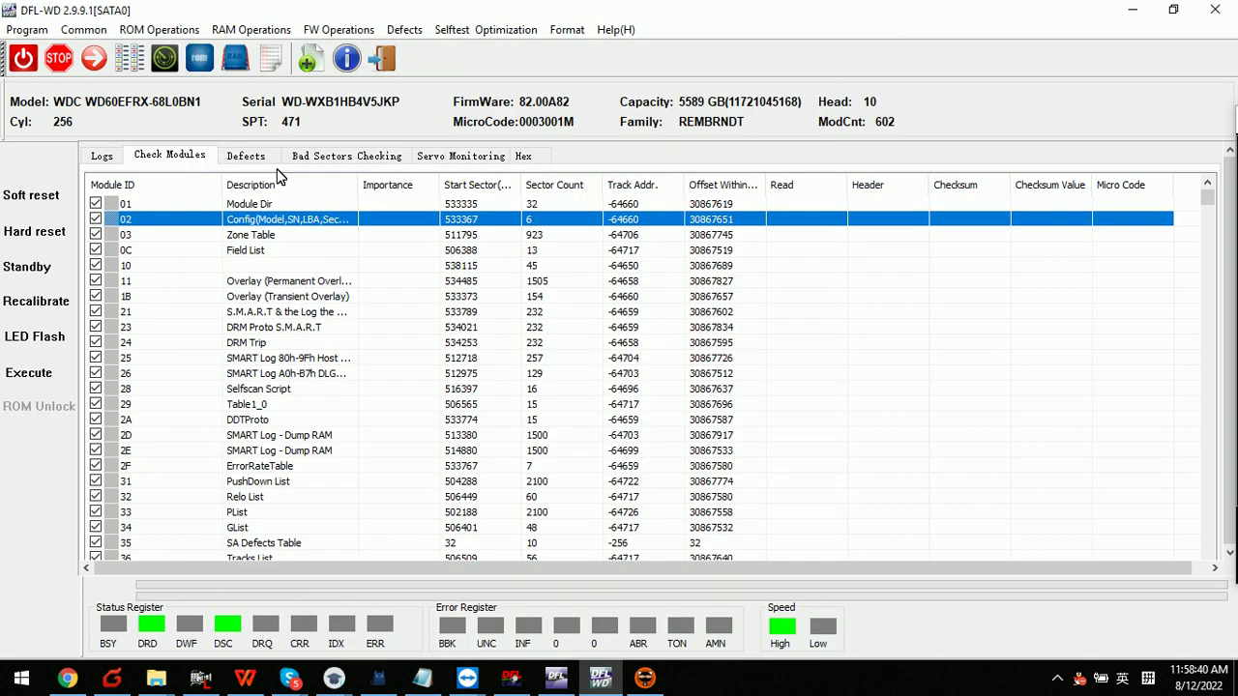
{"action": "left_click", "coordinate": [87, 32]}
{"action": "mouse_move", "coordinate": [212, 114]}
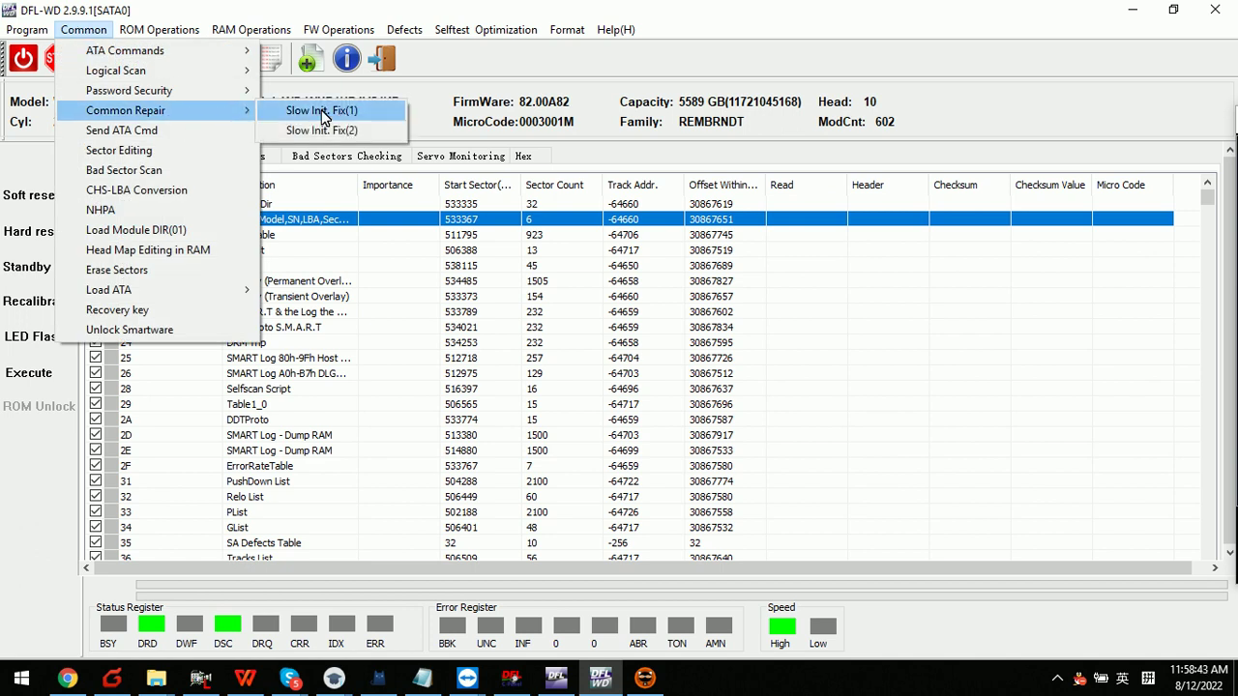
{"action": "left_click", "coordinate": [322, 112]}
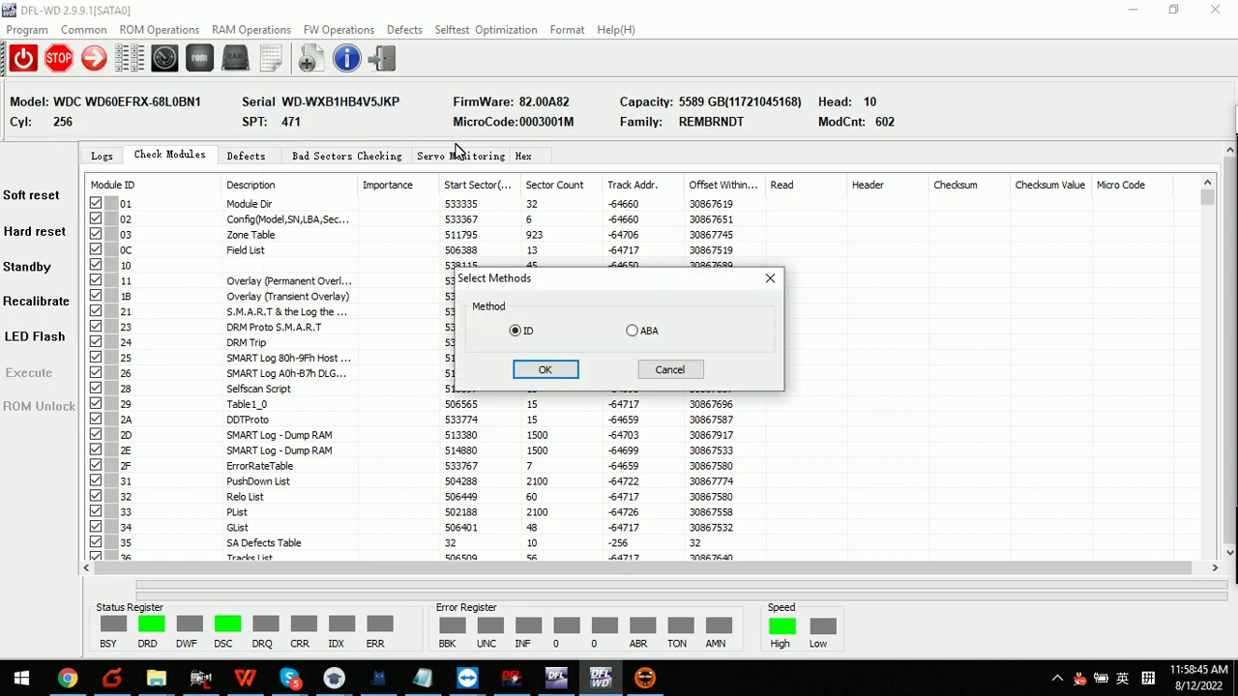
{"action": "left_click", "coordinate": [550, 369]}
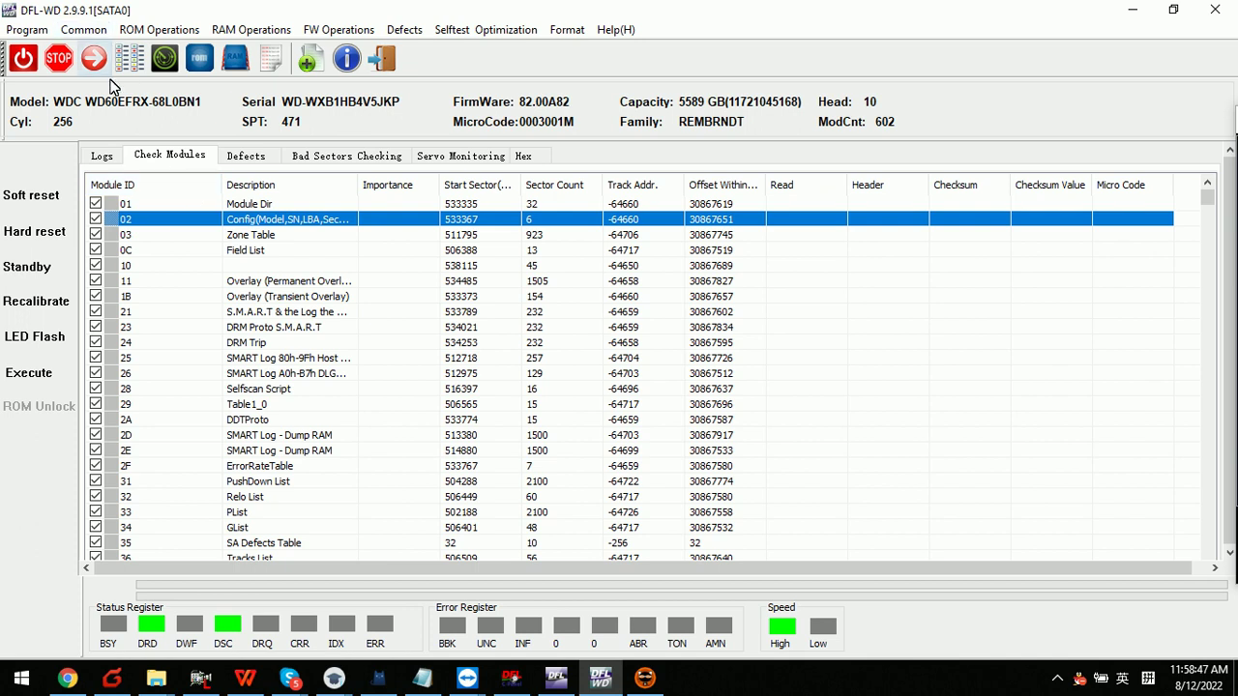
{"action": "left_click", "coordinate": [152, 161]}
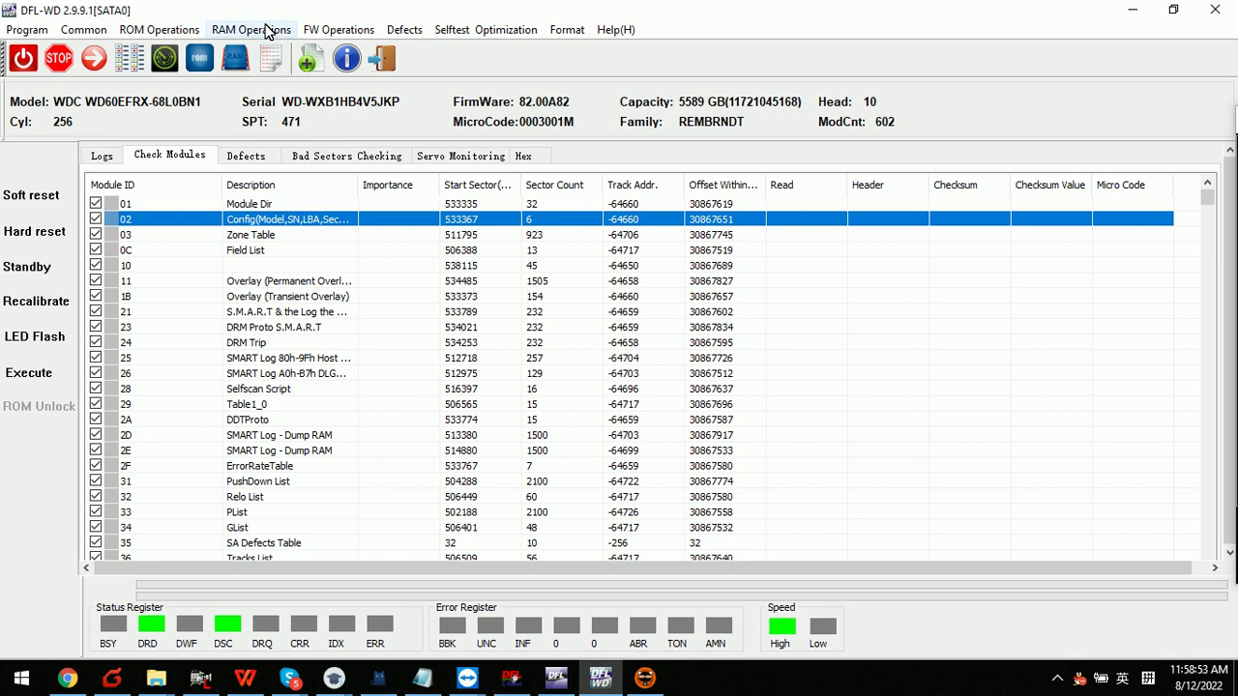
- Quit DFL-DE, then relaunch it from DFL cPanel on the SATA0 port
{"action": "left_click", "coordinate": [559, 681]}
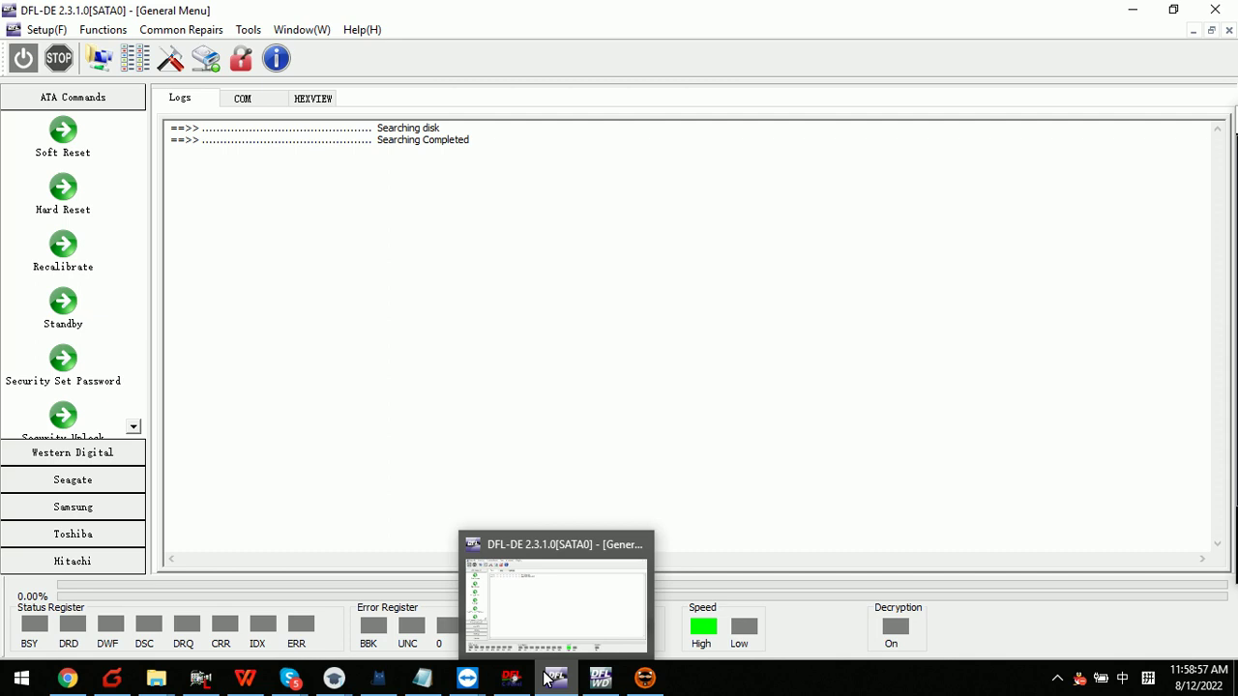
{"action": "left_click", "coordinate": [1215, 10]}
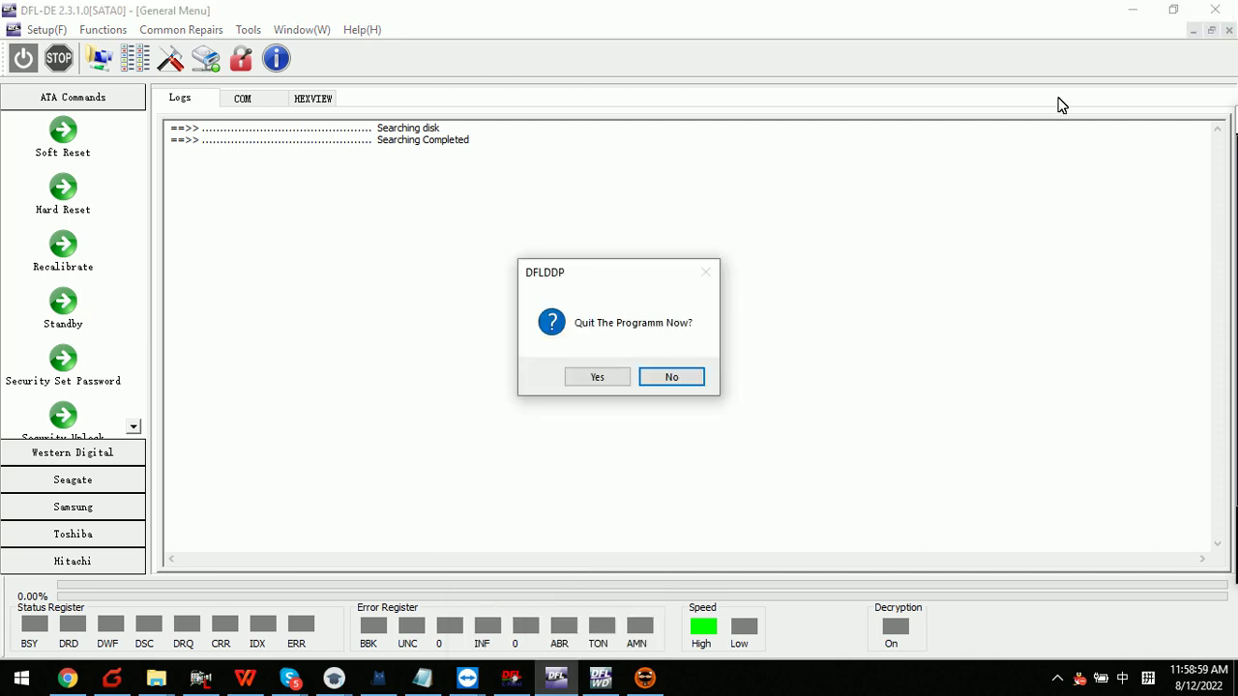
{"action": "left_click", "coordinate": [595, 377]}
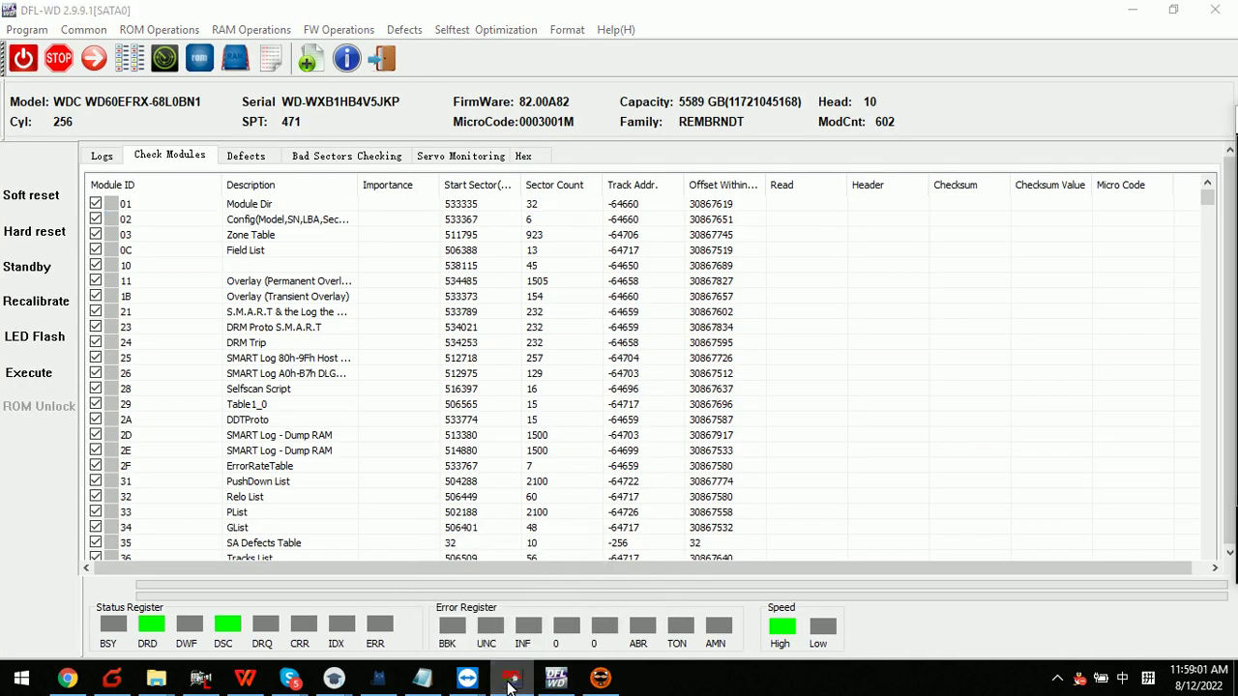
{"action": "left_click", "coordinate": [511, 680]}
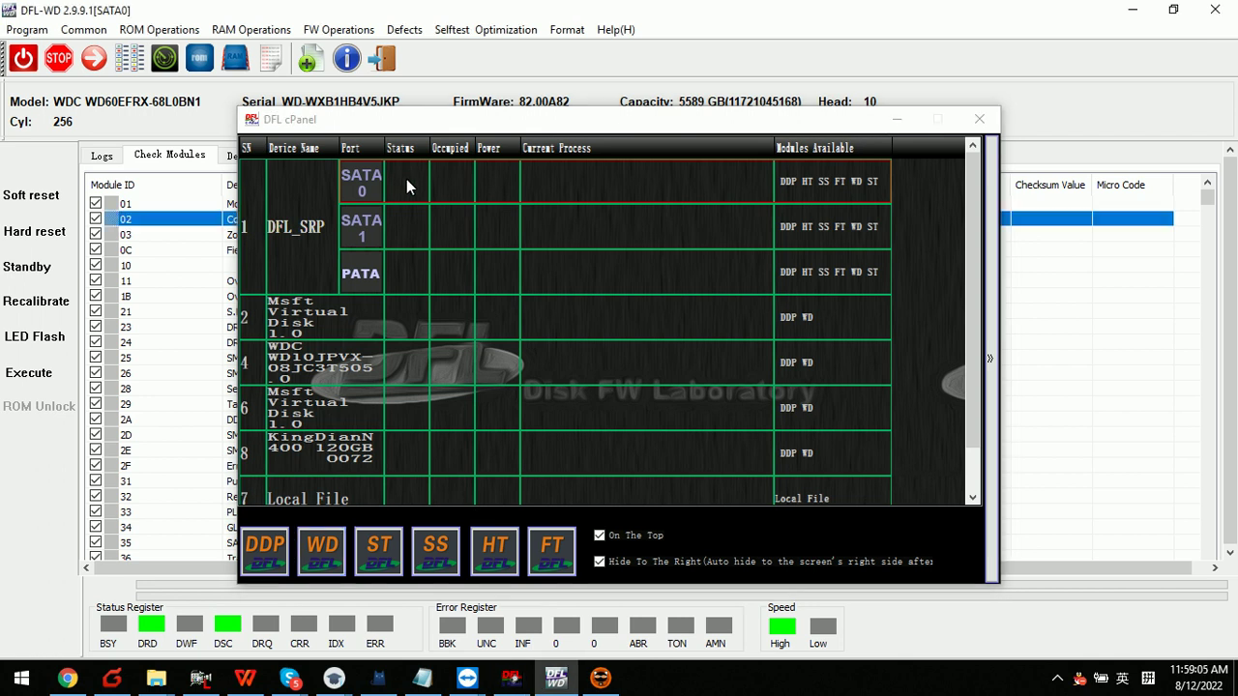
{"action": "left_click", "coordinate": [276, 553]}
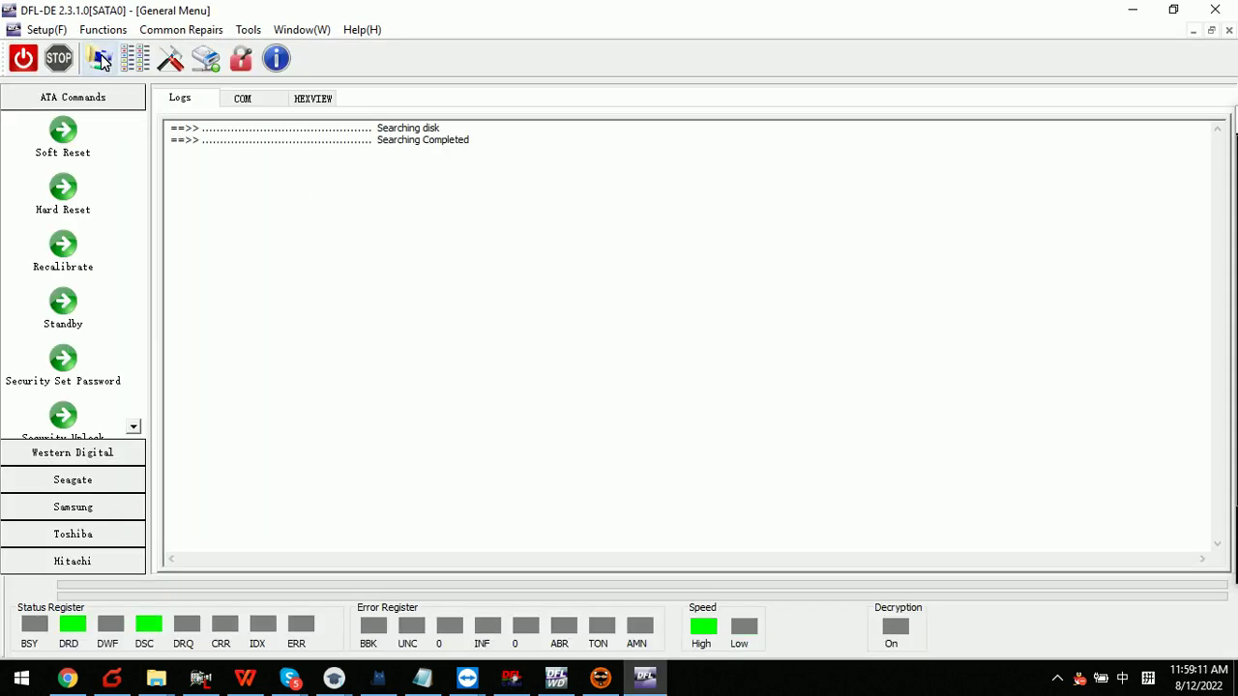
- Create a new project on the WD drive as a File Extraction task
{"action": "left_click", "coordinate": [101, 60]}
{"action": "left_click", "coordinate": [635, 224]}
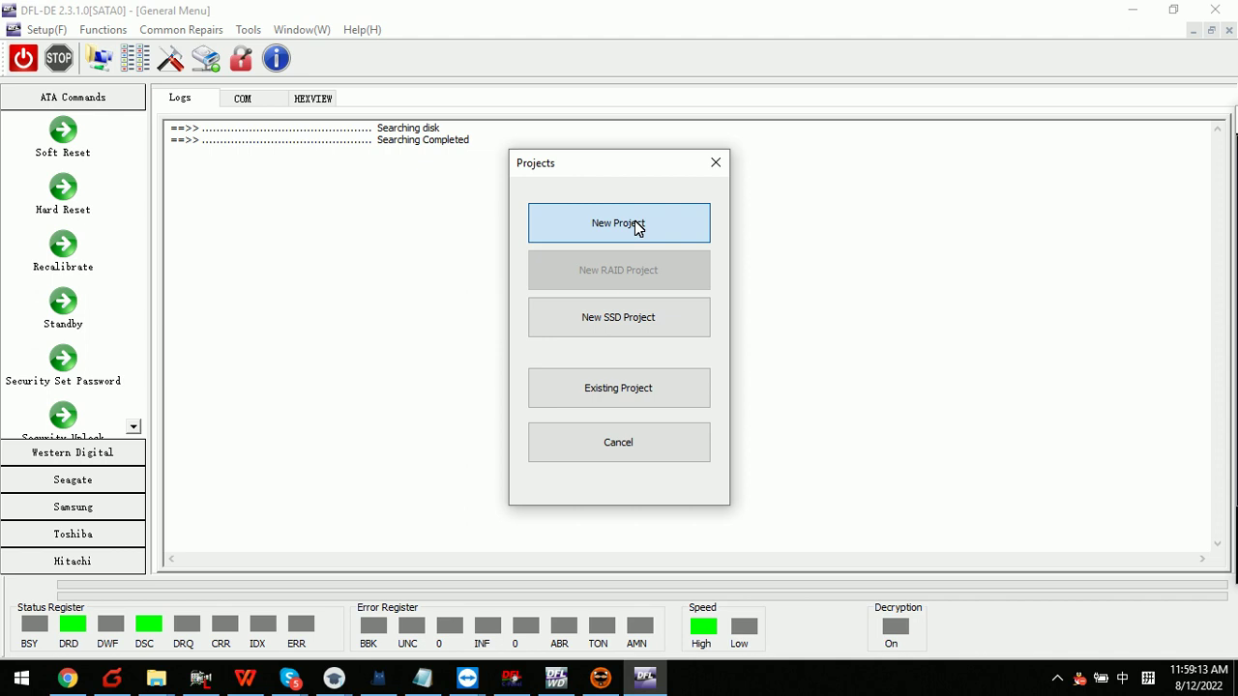
{"action": "left_click", "coordinate": [855, 494]}
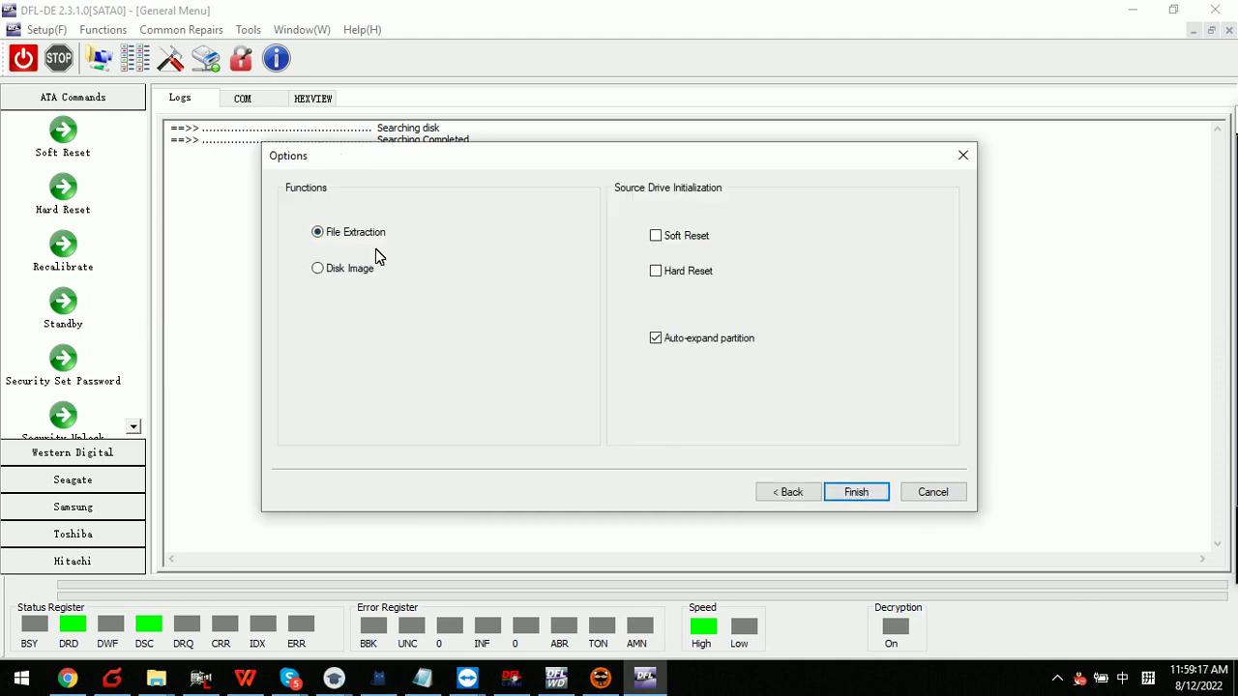
{"action": "left_click", "coordinate": [879, 494]}
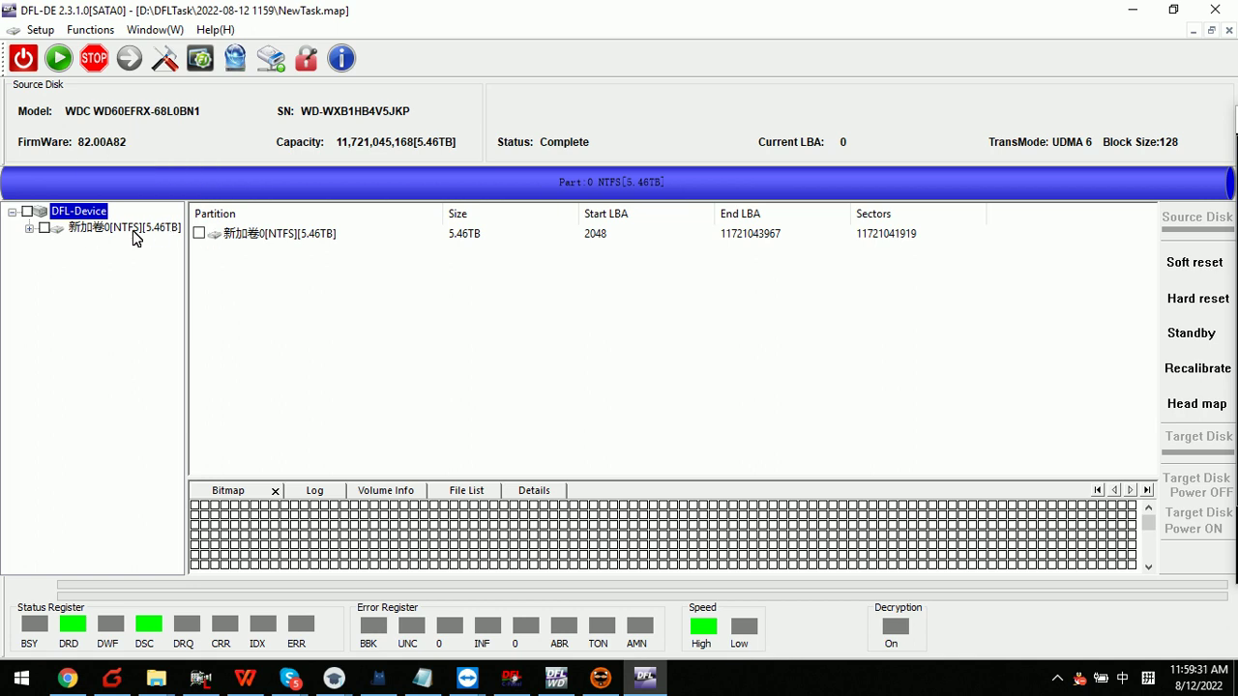
- Show the NTFS Root folder's contents, tick BreakingBad for recovery, and expand Root in the tree
{"action": "left_click", "coordinate": [143, 235]}
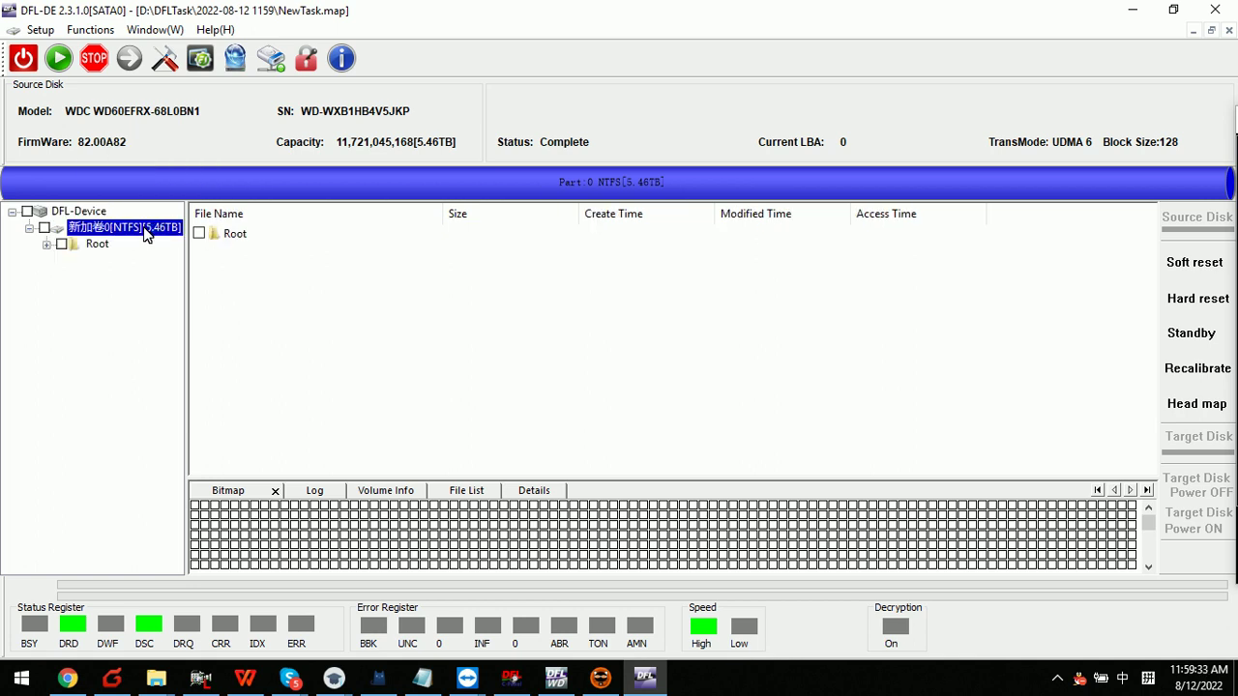
{"action": "left_click", "coordinate": [99, 243]}
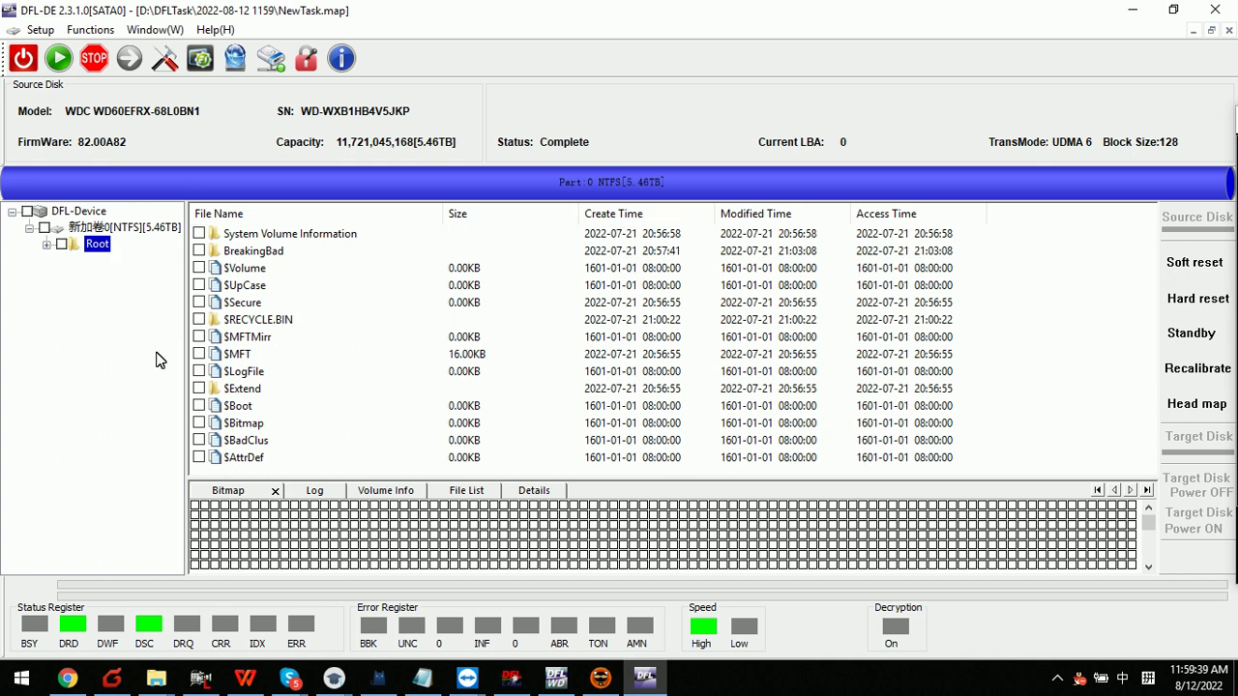
{"action": "left_click", "coordinate": [200, 252]}
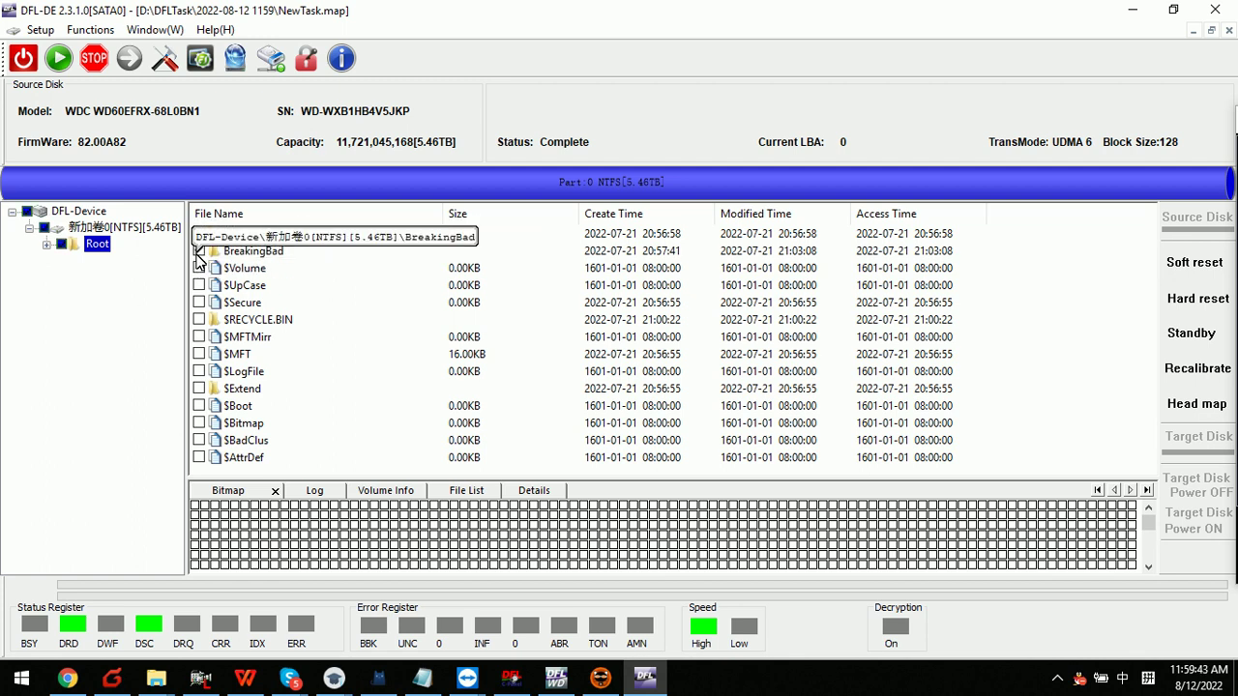
{"action": "right_click", "coordinate": [263, 254]}
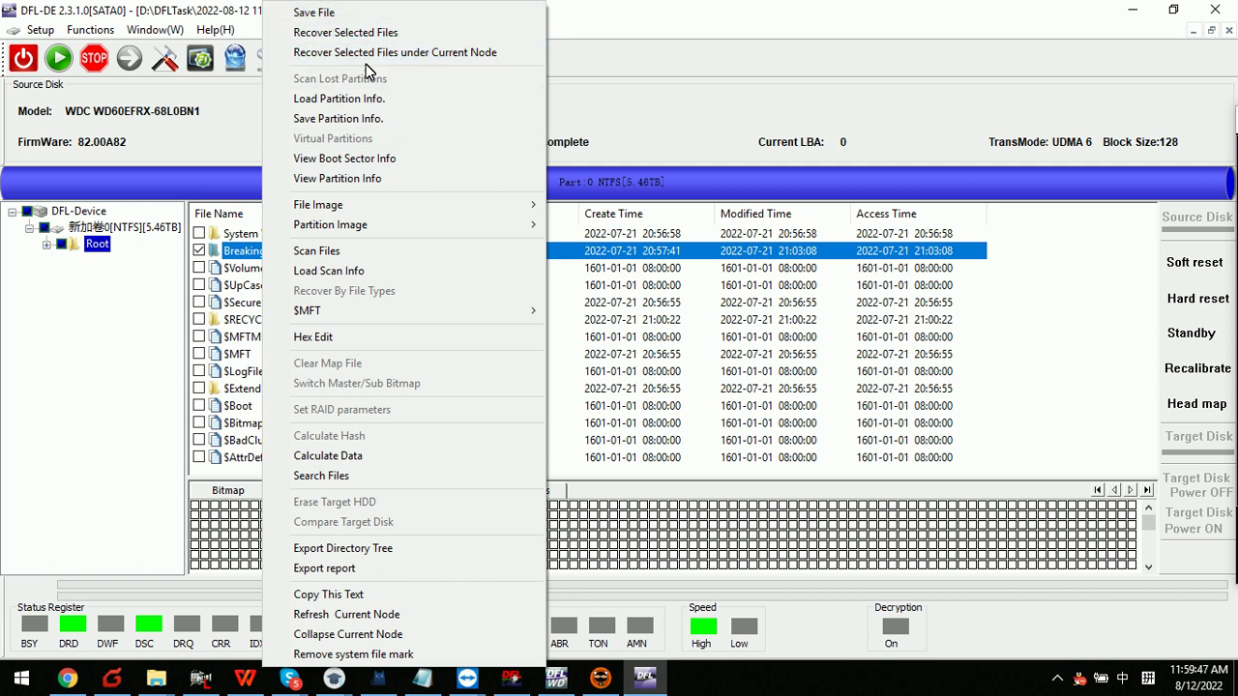
{"action": "left_click", "coordinate": [213, 152]}
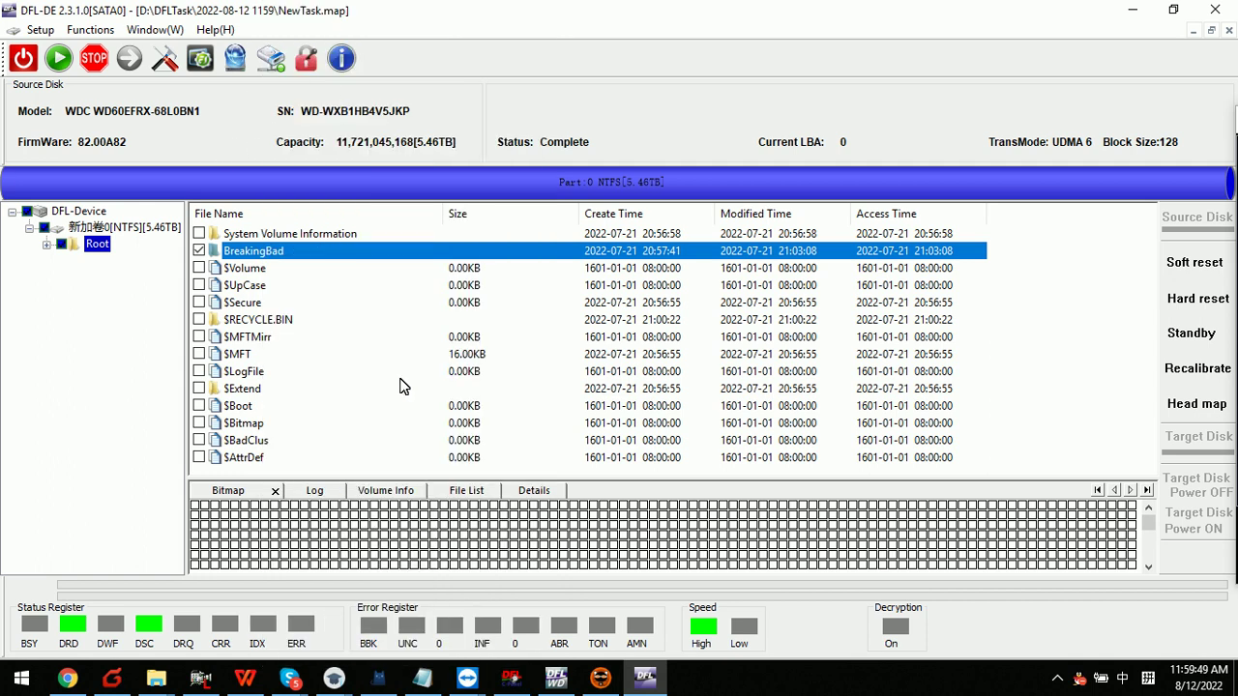
{"action": "double_click", "coordinate": [101, 249]}
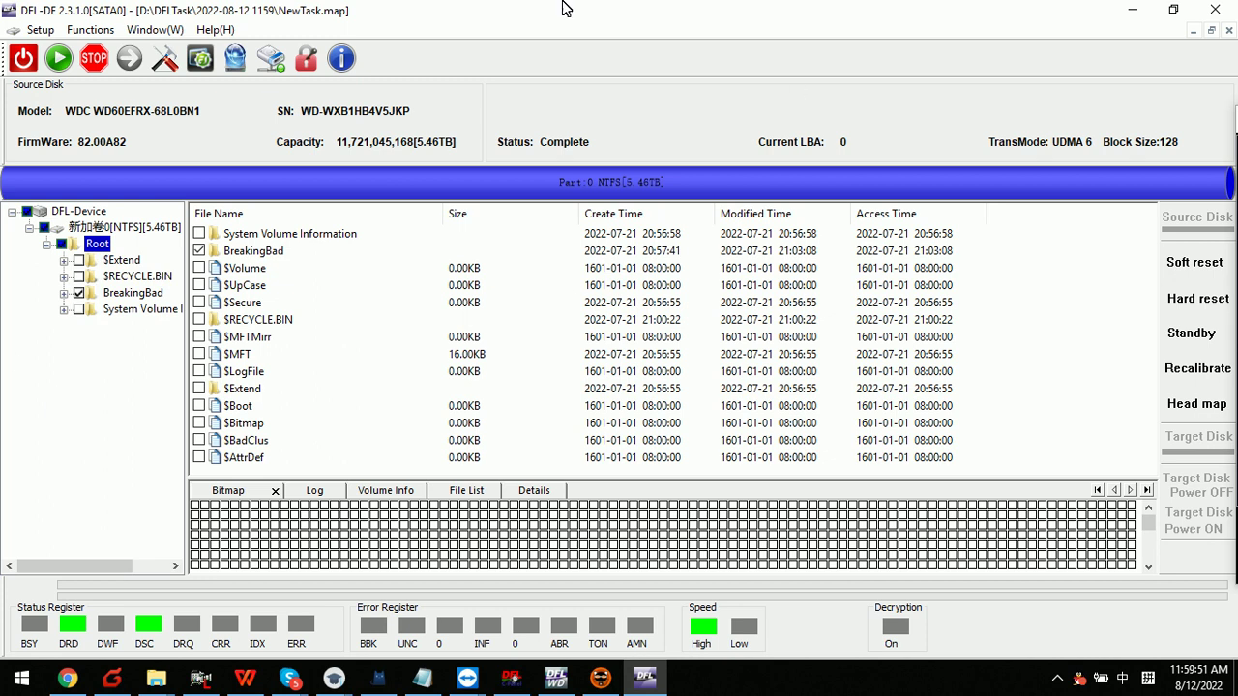